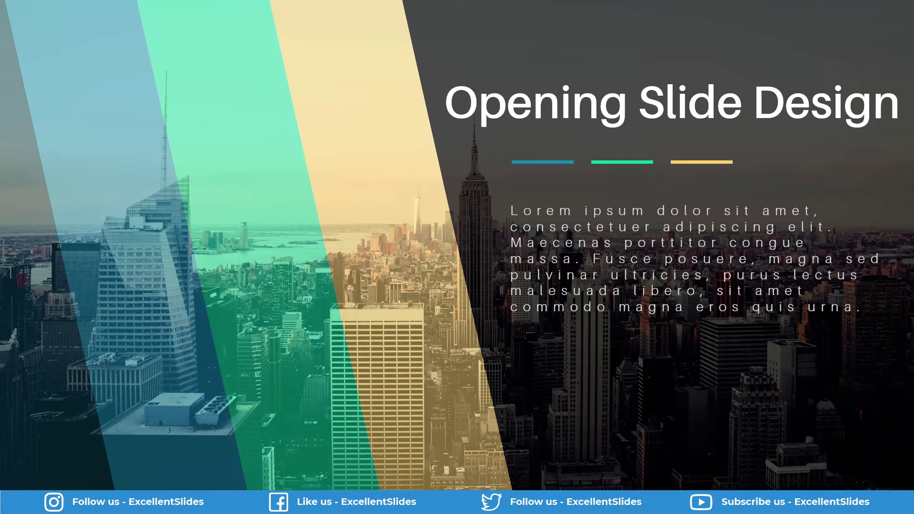
- Insert a blank second slide with its placeholders deleted, then play the show from the beginning
key(Escape)
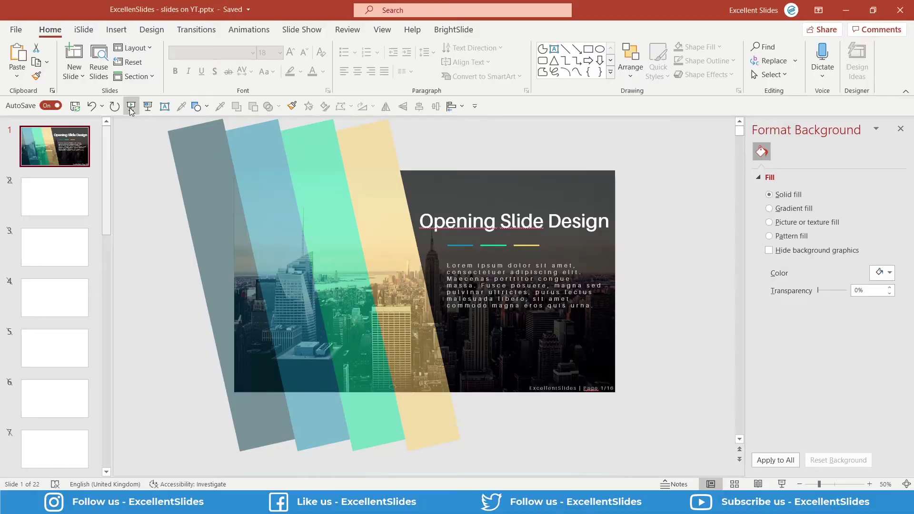
right_click(33, 173)
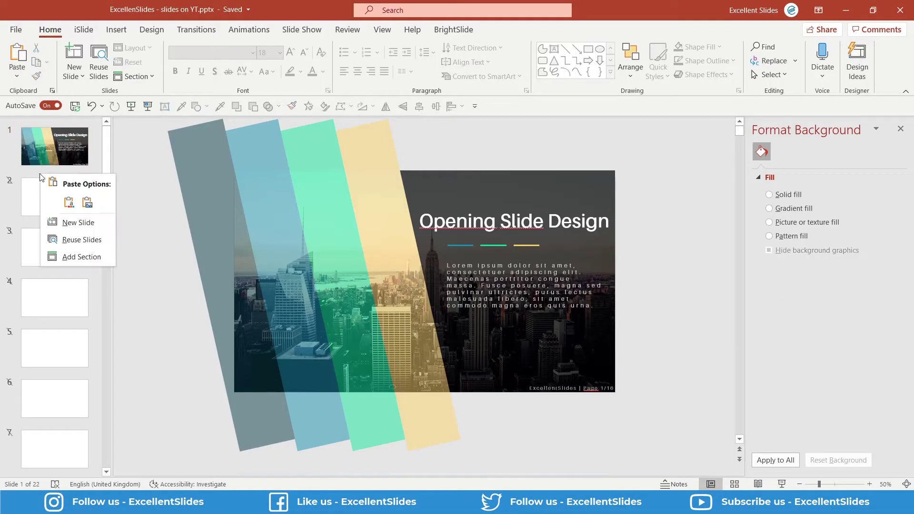
key(Escape)
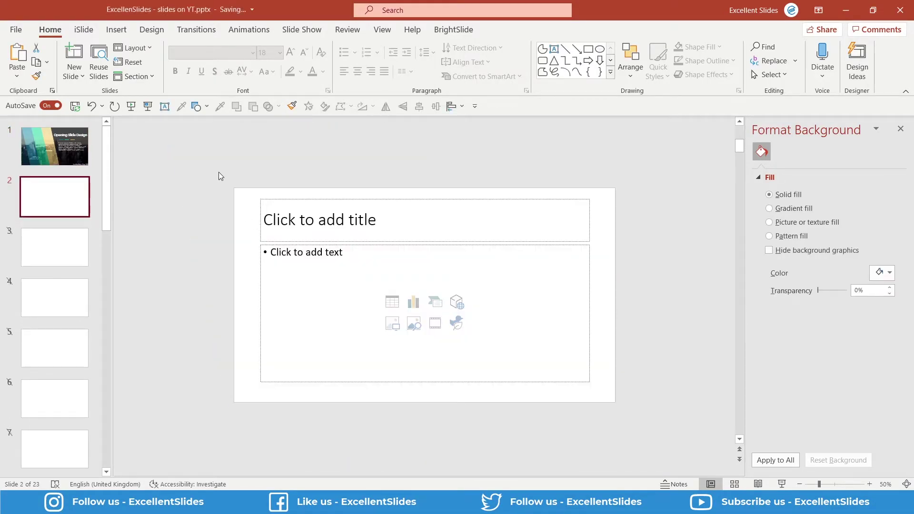
drag(219, 172, 653, 424)
key(Delete)
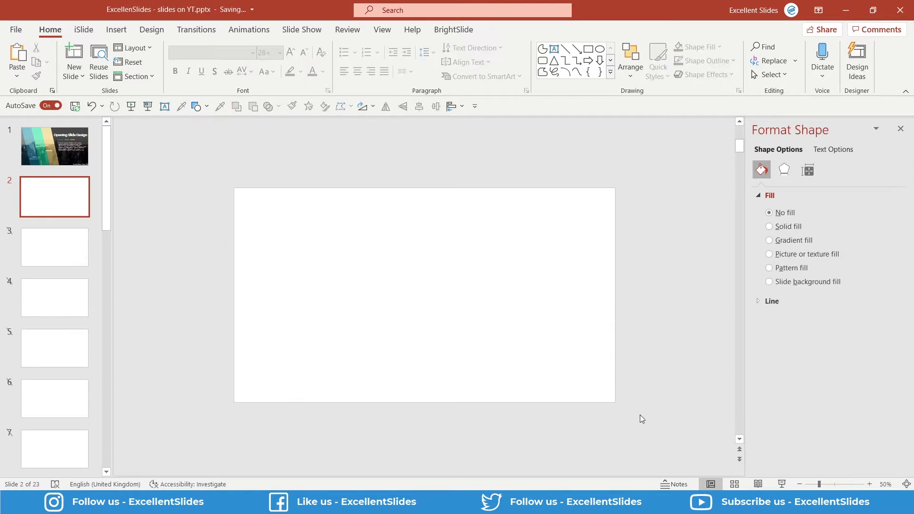
click(130, 109)
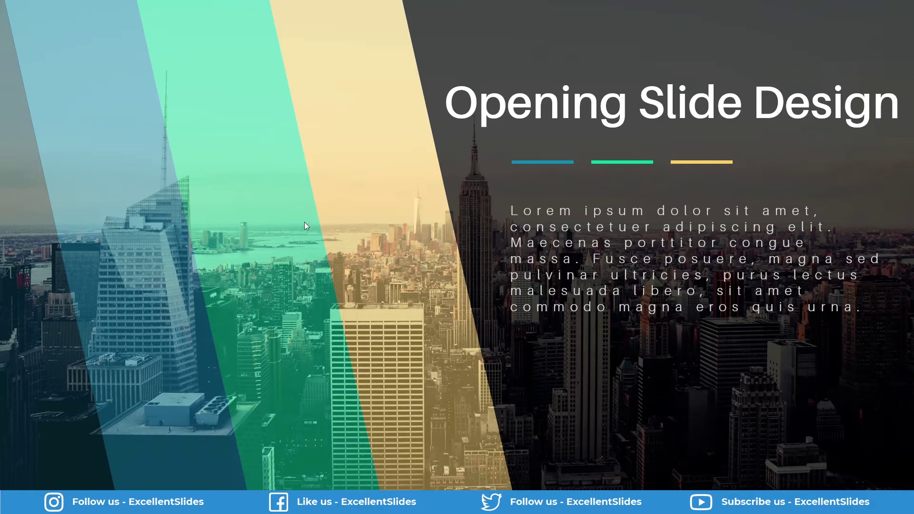
- End the slide show and return to Normal view
key(Escape)
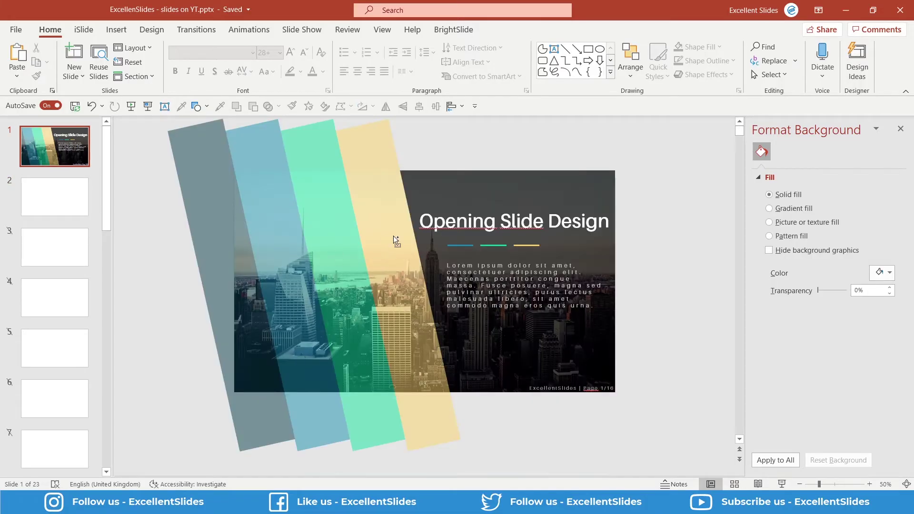
- Copy the city skyline photo from slide 1 and paste it onto slide 2
scroll(393, 235, up, 2)
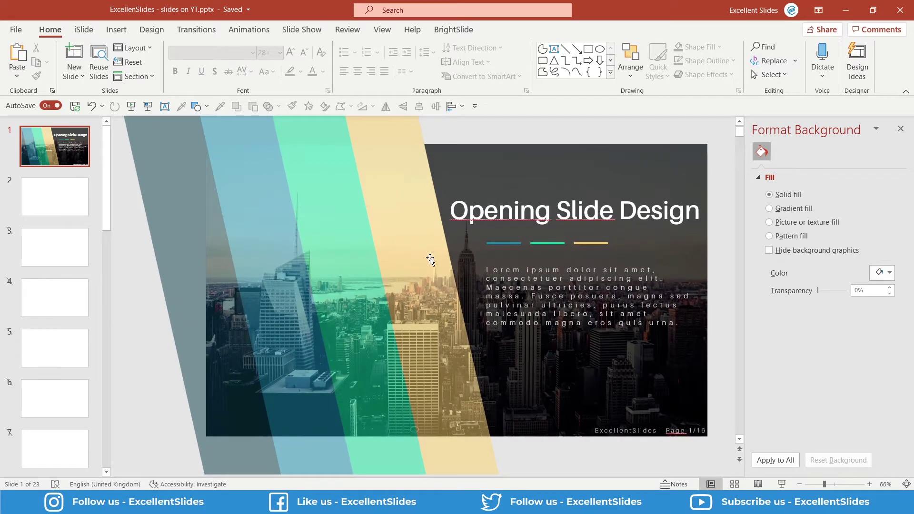
mouse_move(425, 262)
mouse_down()
mouse_move(379, 270)
mouse_move(431, 250)
mouse_up()
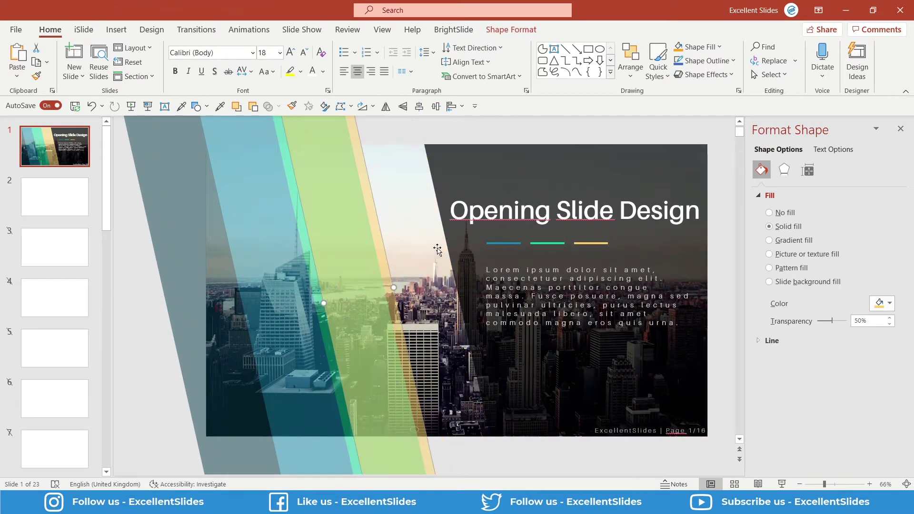
click(424, 250)
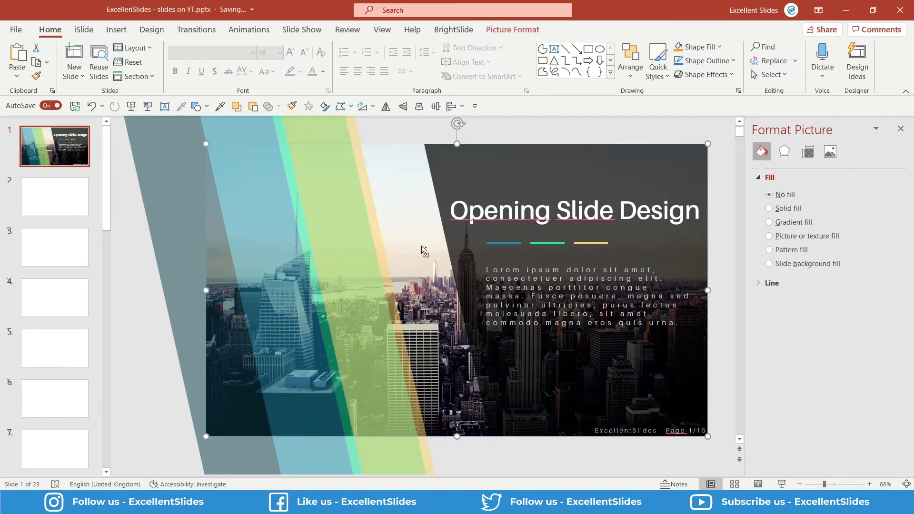
click(507, 125)
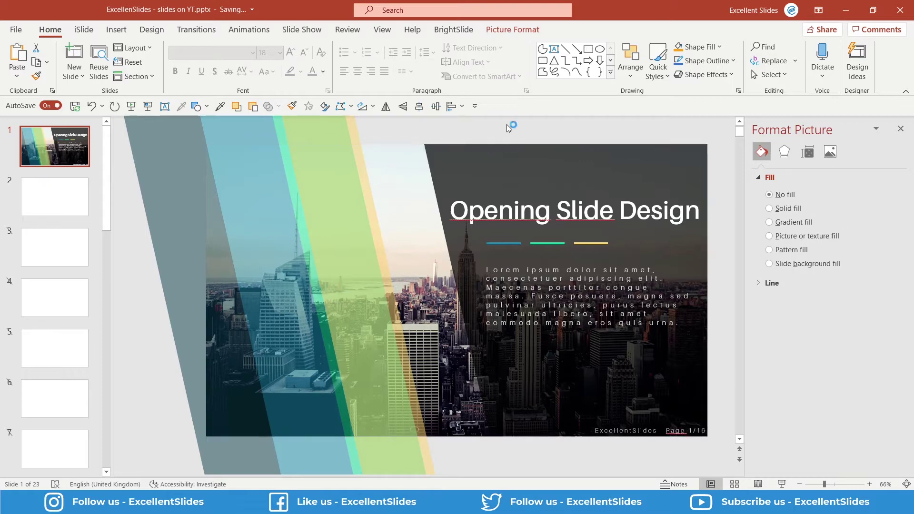
click(41, 190)
key(ctrl+v)
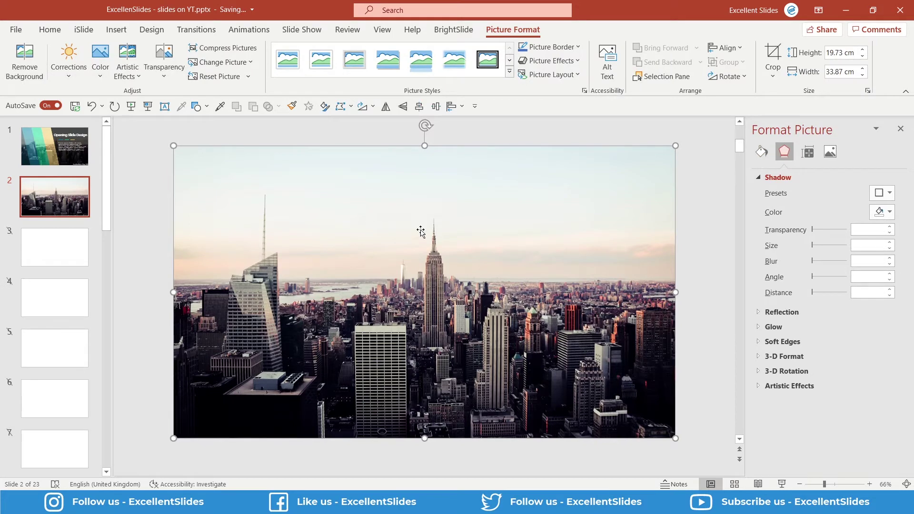
- Switch back to slide 1
click(73, 160)
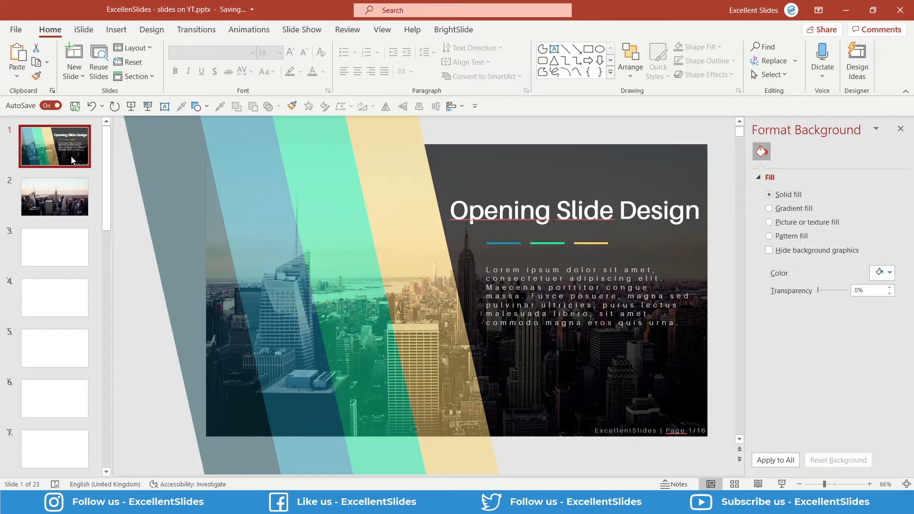
- Select the grey strip and inspect its size and rotation in Format Shape
click(298, 293)
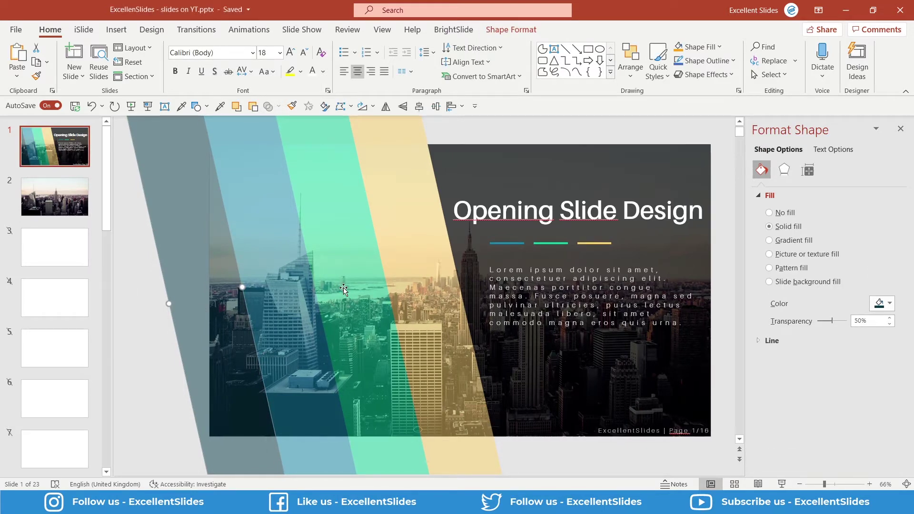
scroll(344, 287, down, 3)
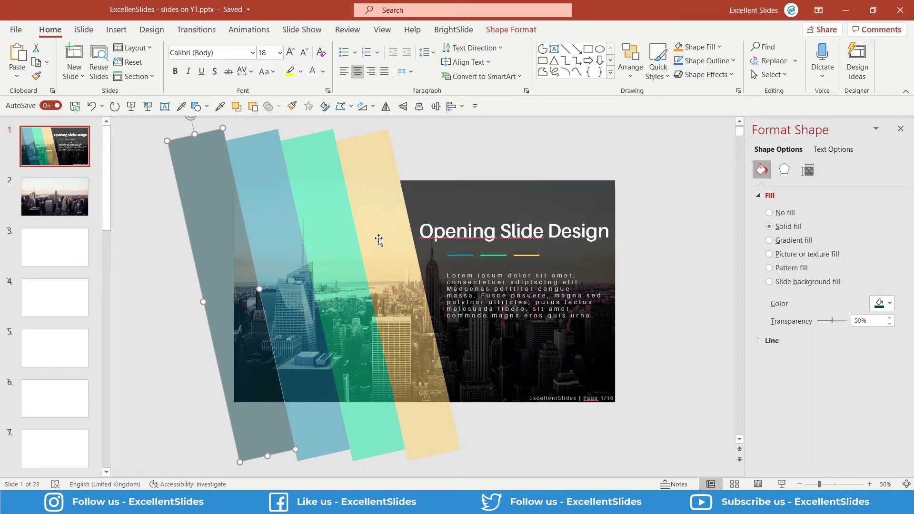
click(514, 30)
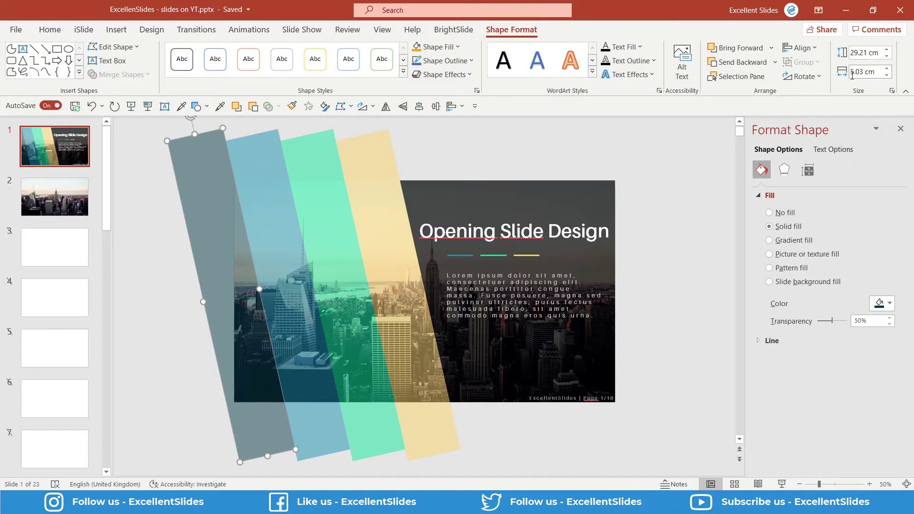
click(808, 170)
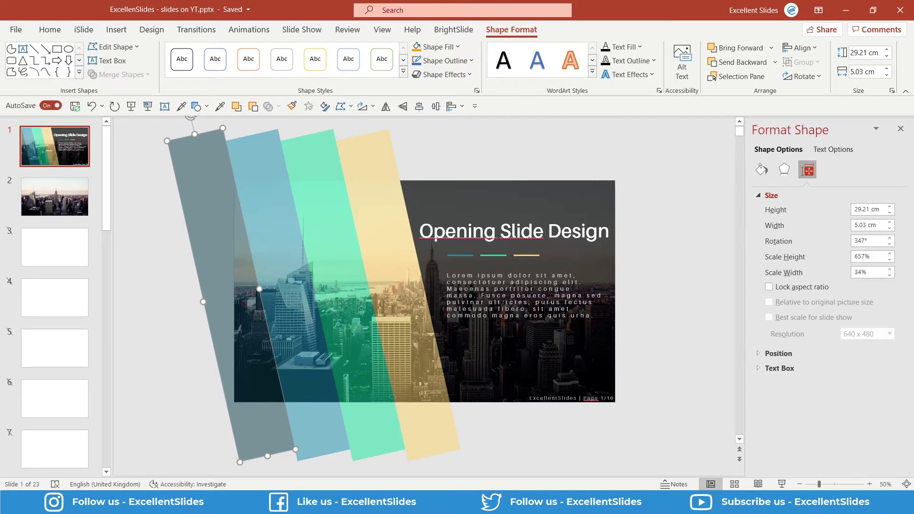
- Add the blue, green and yellow strips to the selection and move to slide 2
shift+click(283, 284)
shift+click(328, 274)
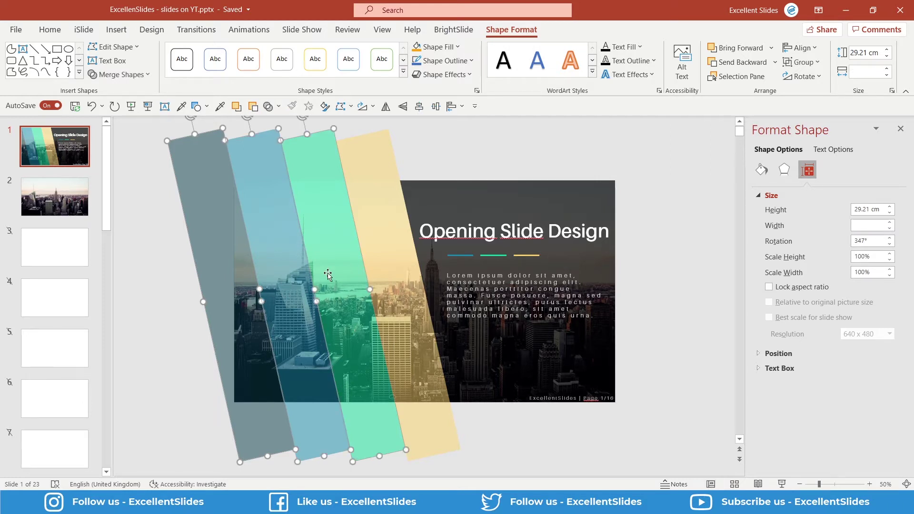
shift+click(410, 264)
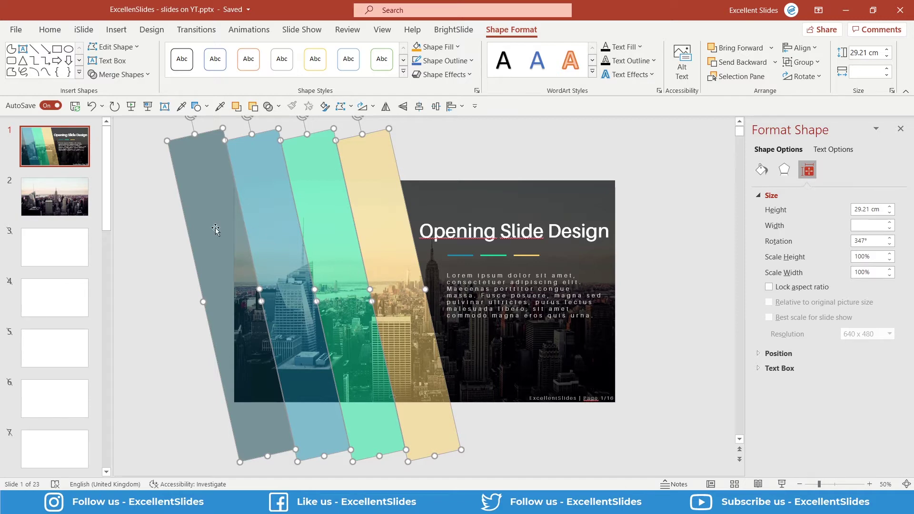
click(84, 209)
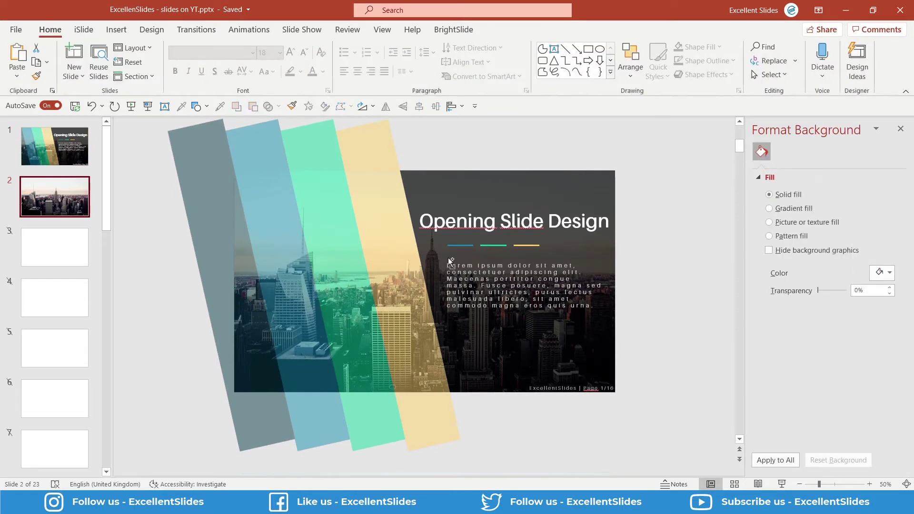
- Paste the four translucent strips onto slide 2 and select the yellow one
key(ctrl+v)
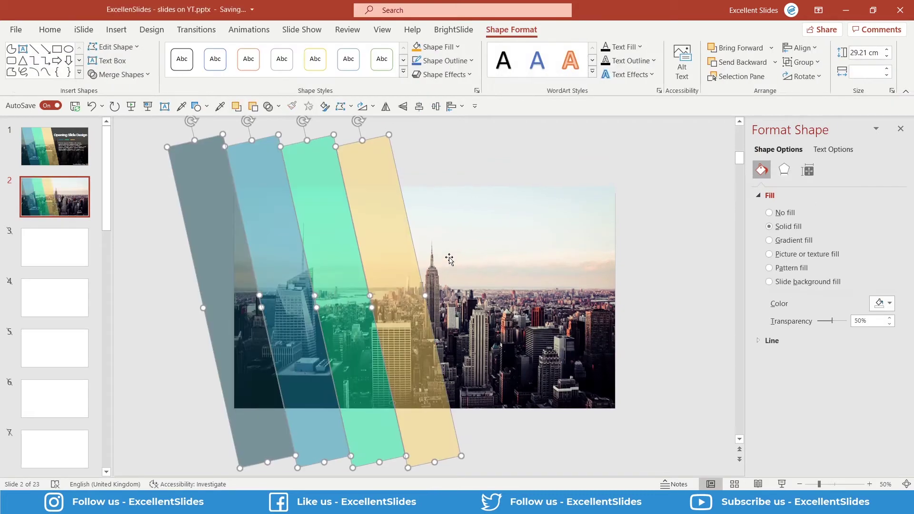
click(475, 163)
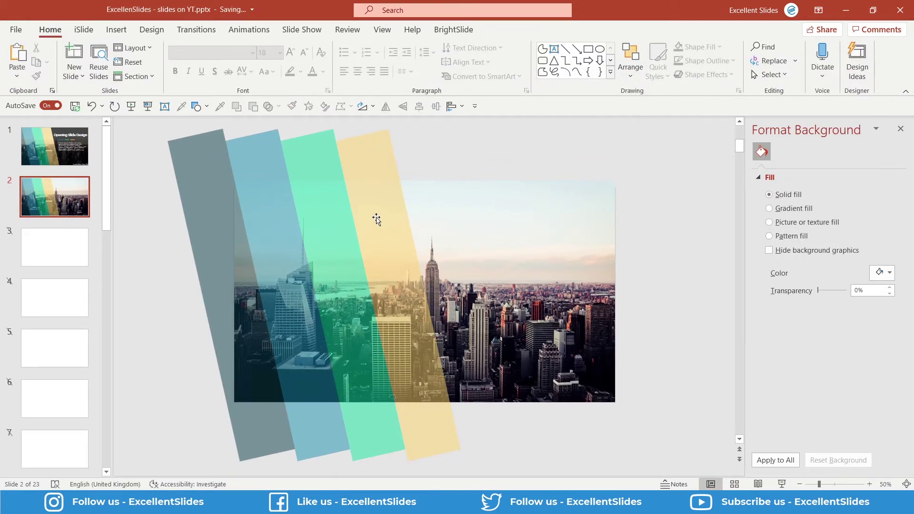
click(376, 220)
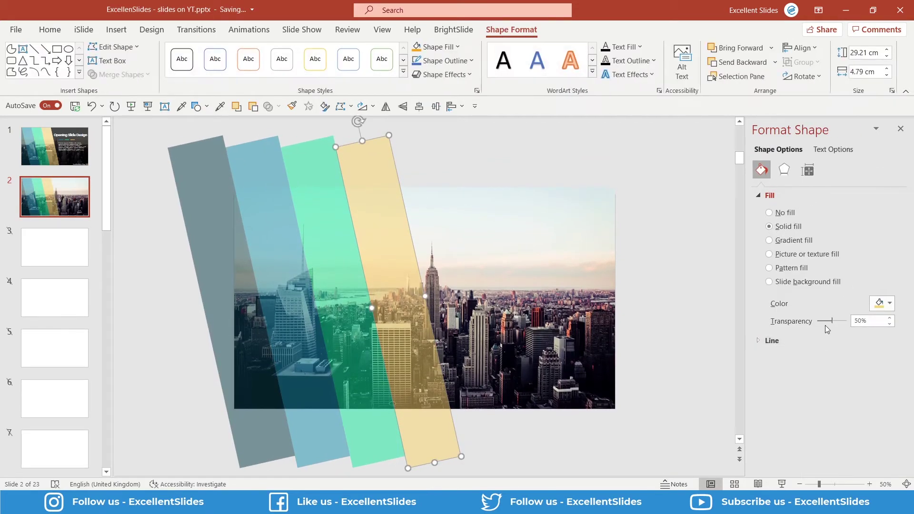
- Return the yellow strip's transparency to about 50%
drag(832, 321, 804, 321)
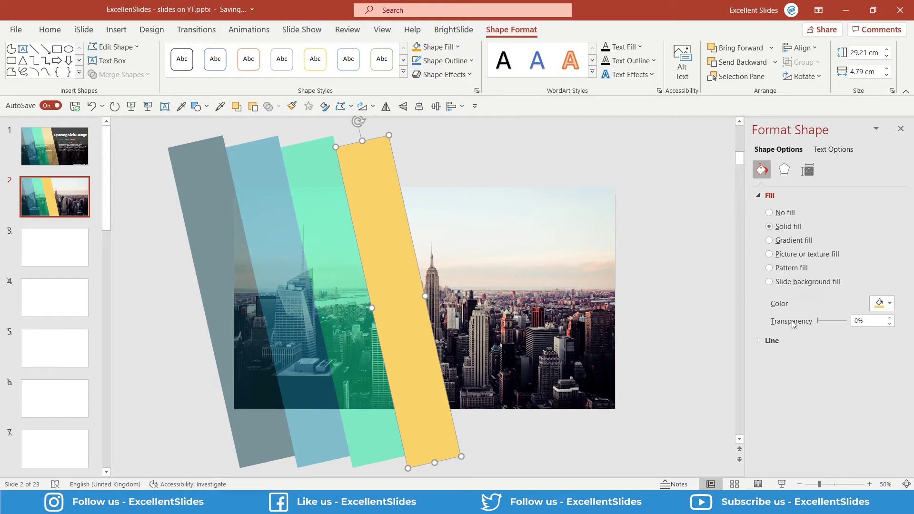
drag(818, 322, 826, 322)
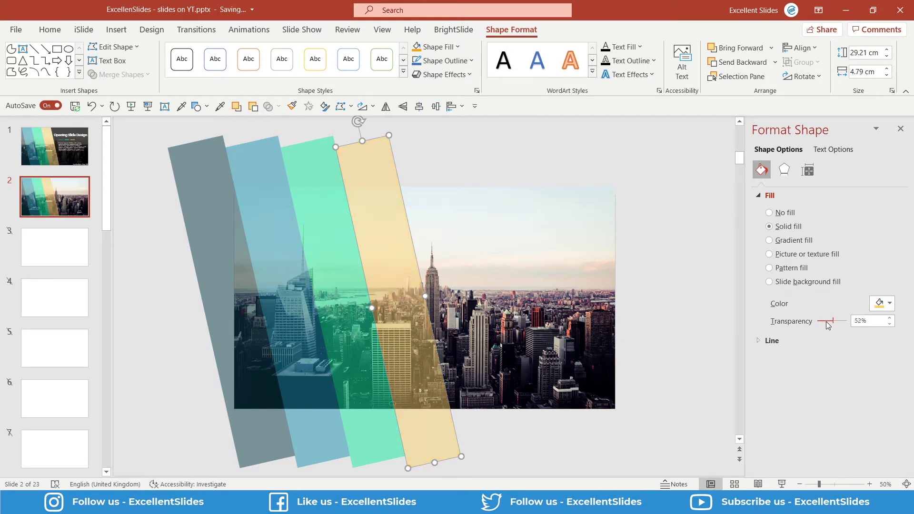
click(673, 257)
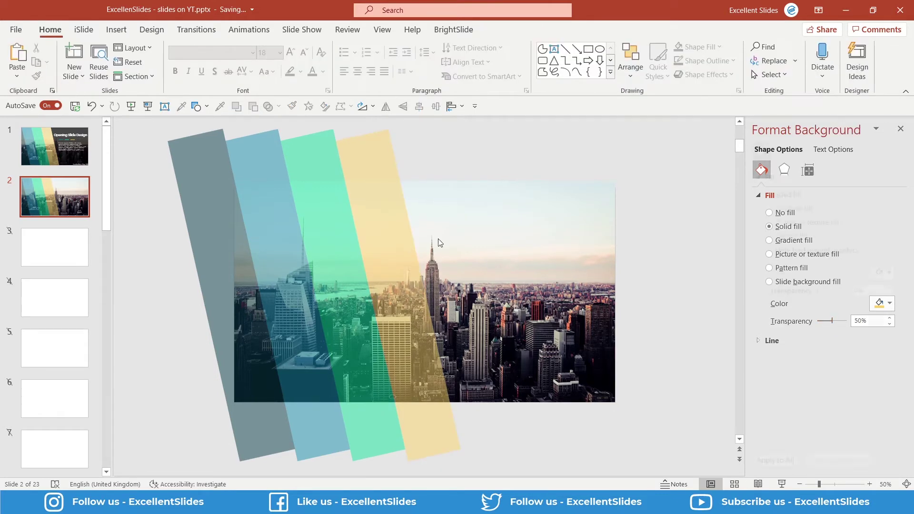
click(403, 244)
ctrl+scroll(403, 243, up, 1)
ctrl+scroll(403, 242, up, 1)
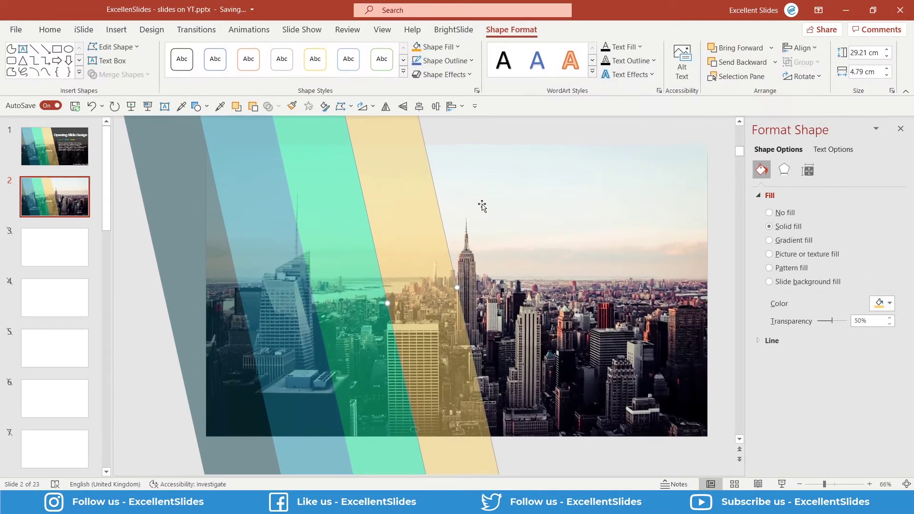
click(551, 134)
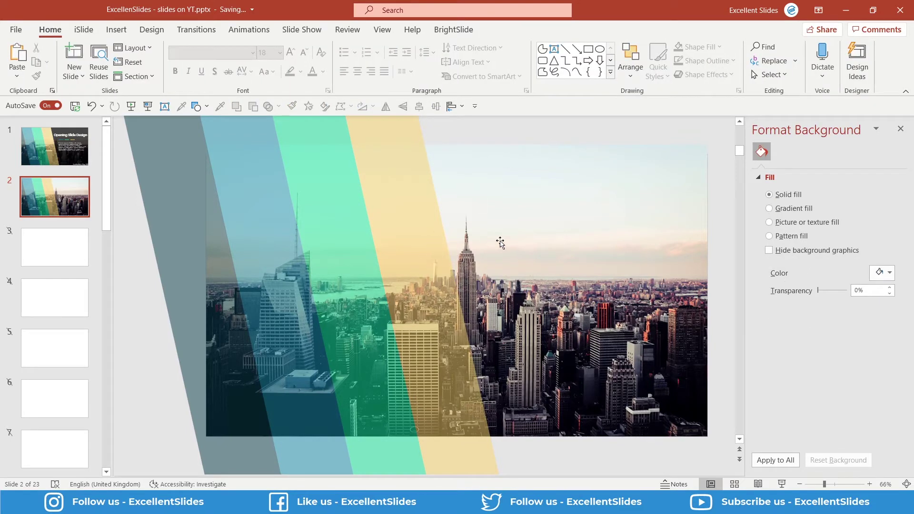
- Move the yellow bar beside the green bar and check the other bars
mouse_move(432, 231)
mouse_down()
mouse_move(446, 249)
mouse_move(436, 251)
mouse_up()
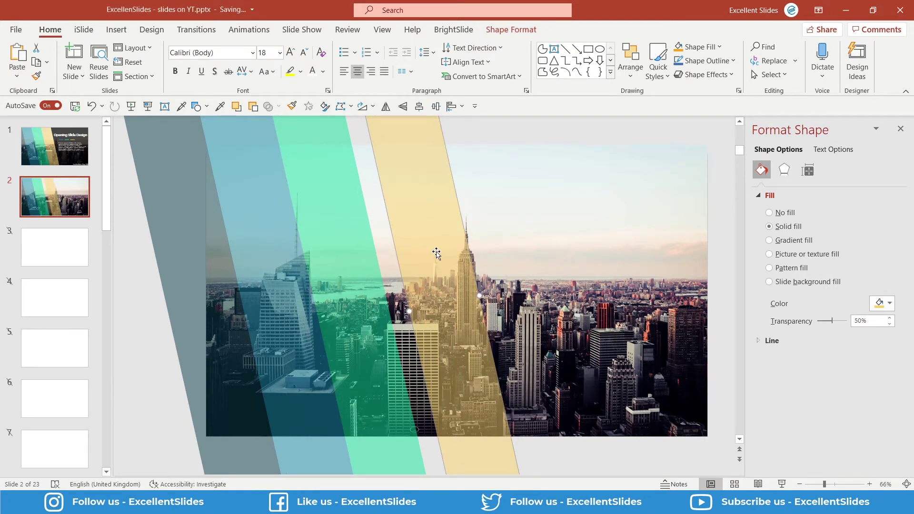
drag(436, 252, 437, 252)
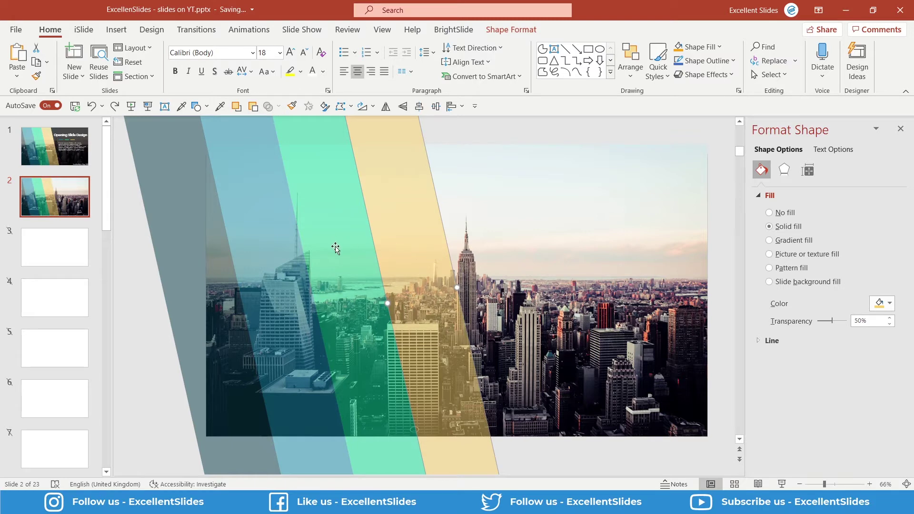
click(279, 248)
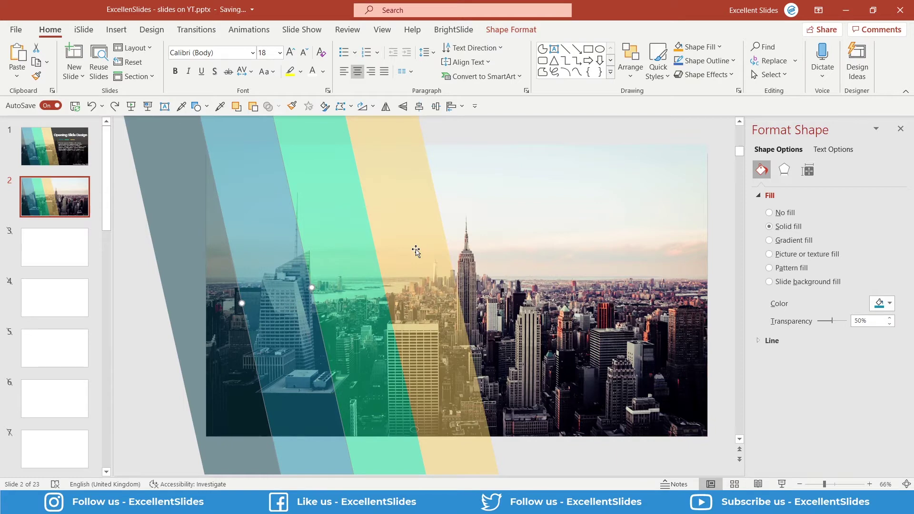
click(214, 296)
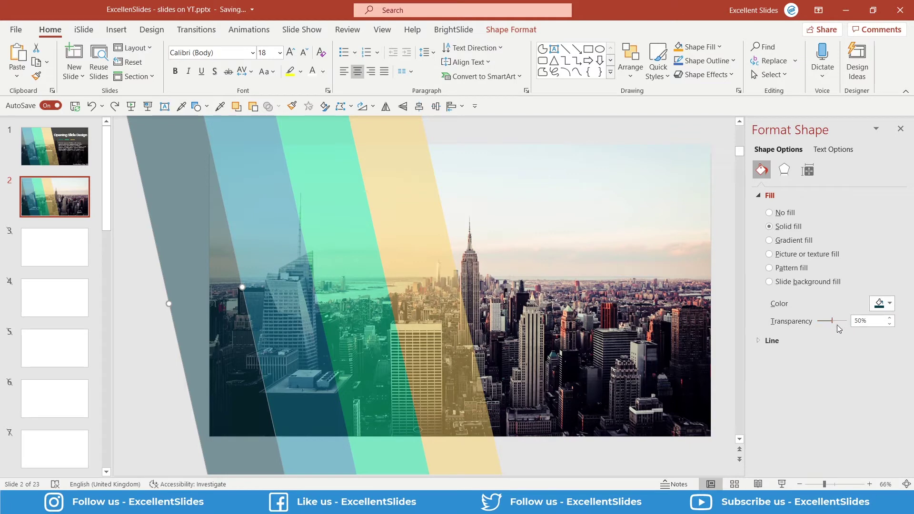
click(275, 278)
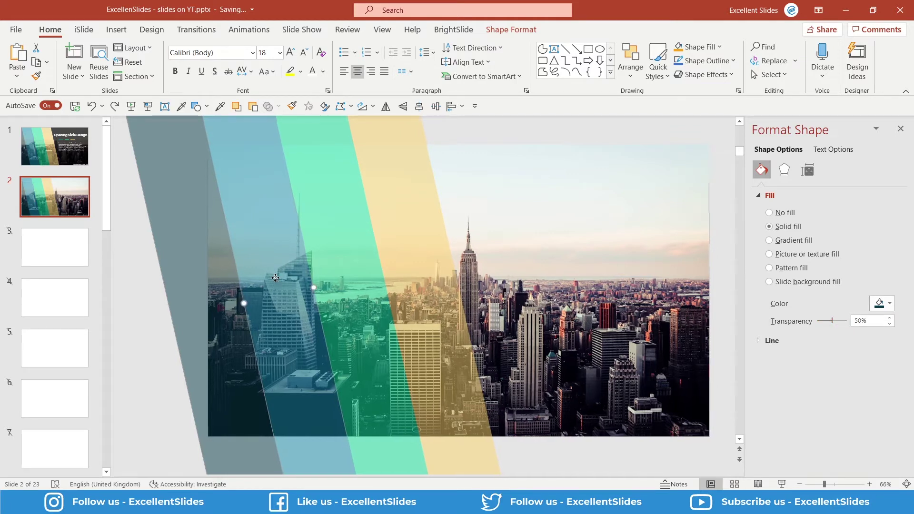
click(337, 280)
click(405, 270)
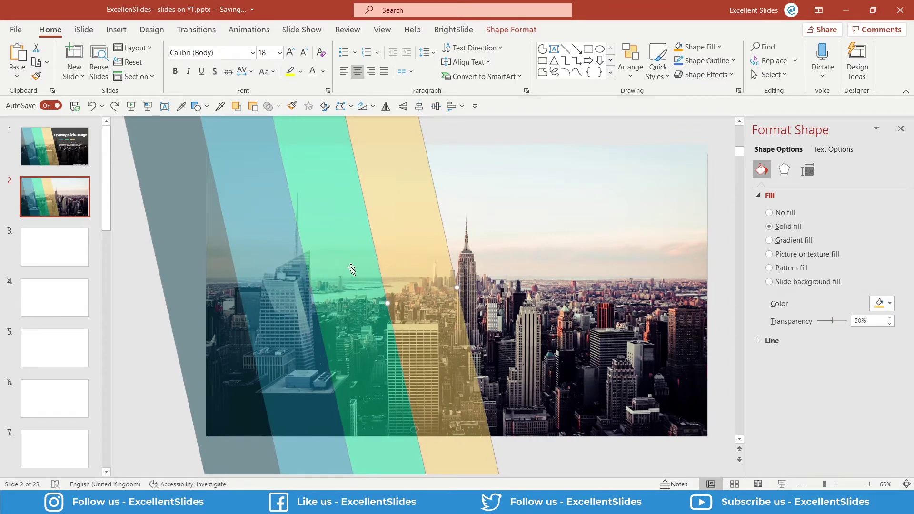
- Set the green bar's transparency back to about 50%
click(350, 268)
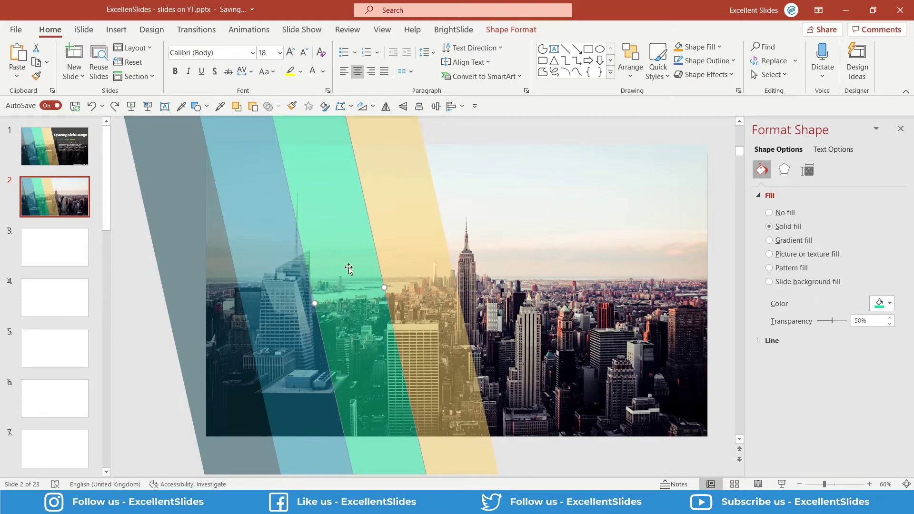
drag(832, 321, 816, 322)
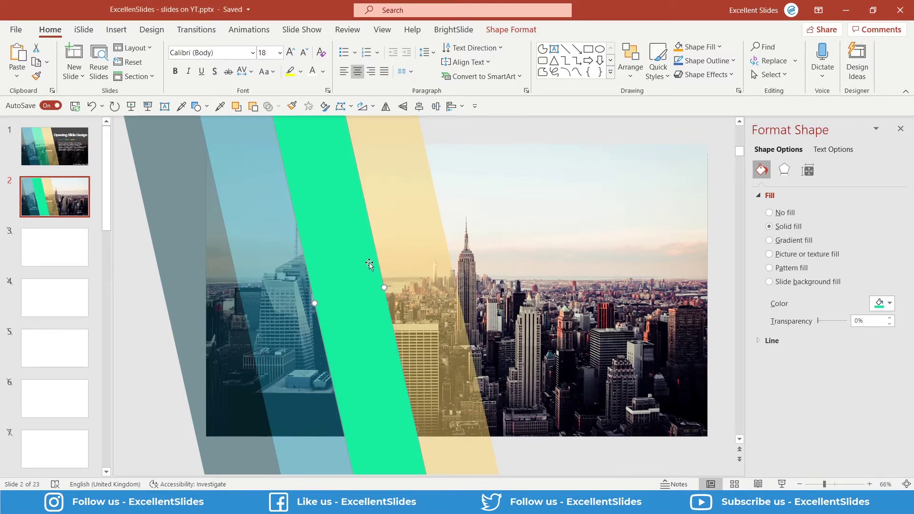
drag(818, 321, 846, 320)
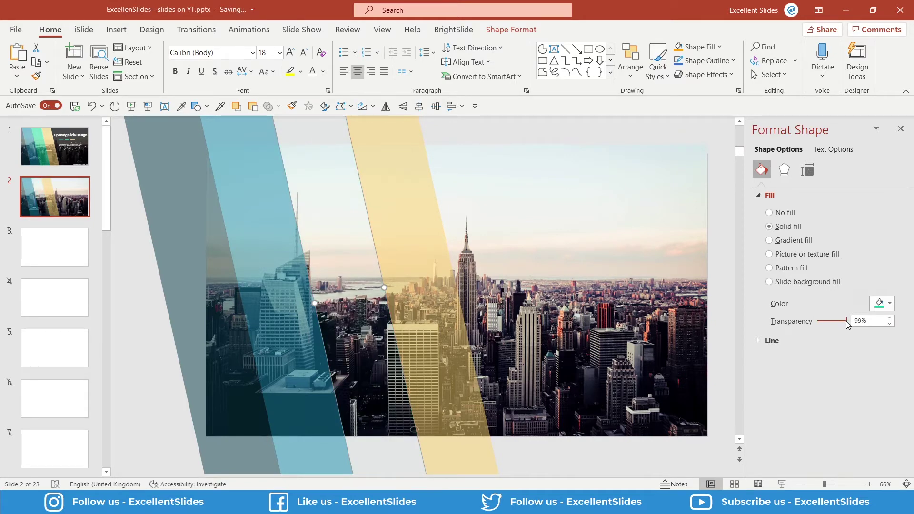
drag(847, 325, 829, 322)
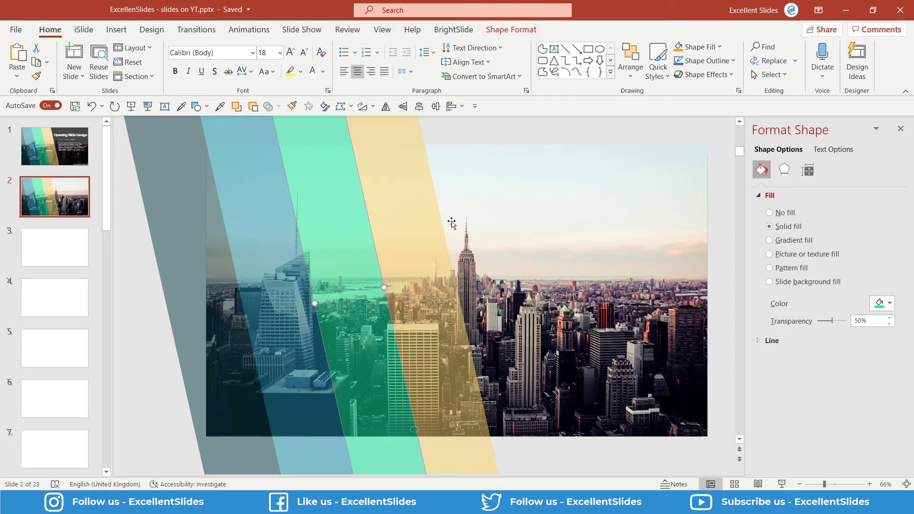
- Open slide 1 and undo an accidental move of its dark panel
click(78, 147)
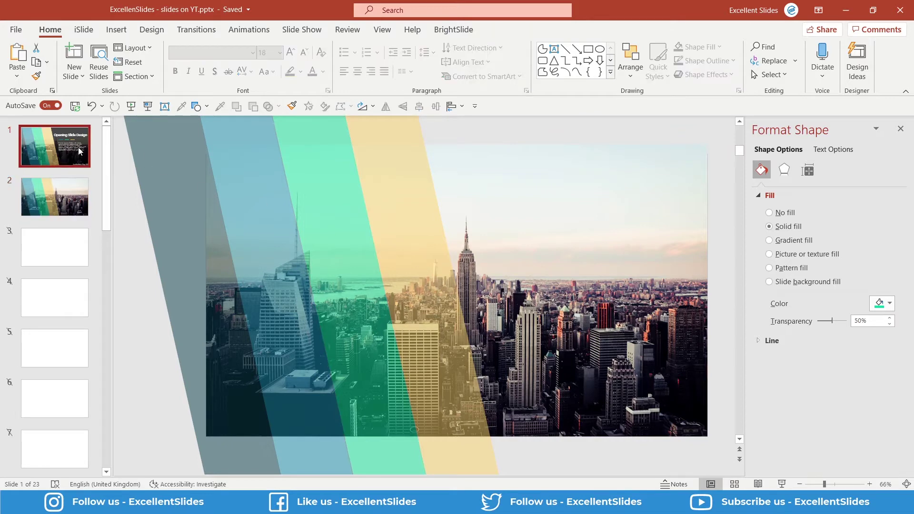
drag(541, 184, 453, 183)
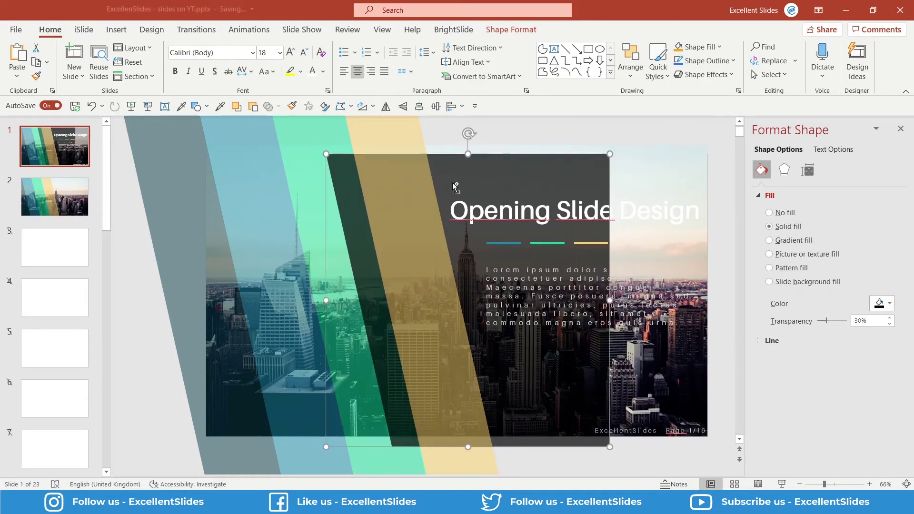
key(ctrl+z)
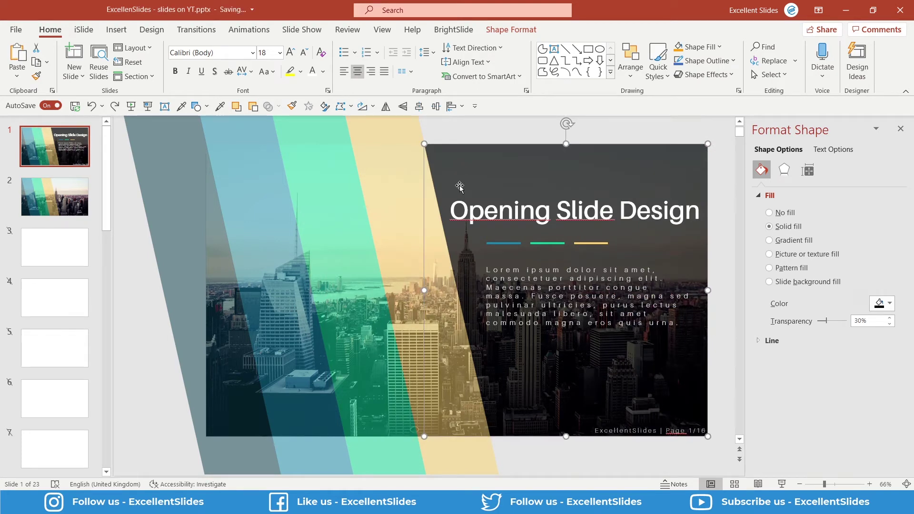
- On slide 2, draw a black-filled rectangle covering the photo's right side
click(71, 200)
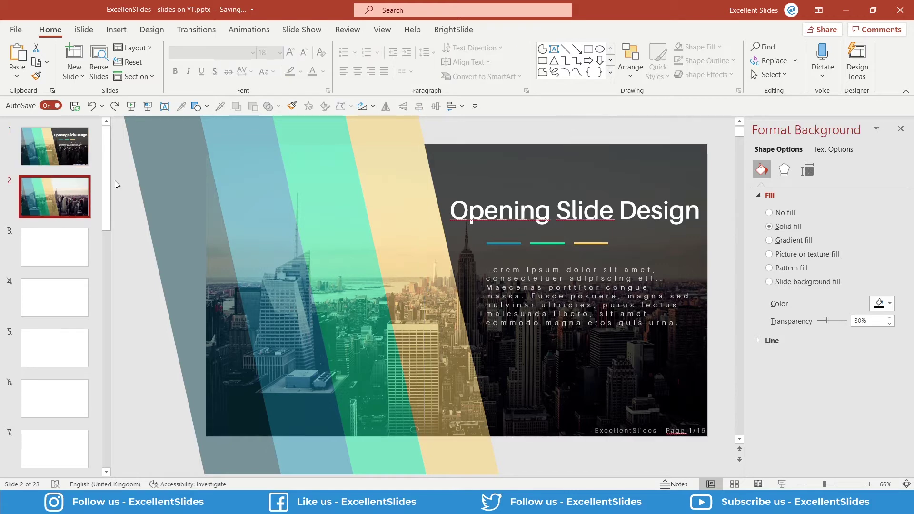
click(198, 106)
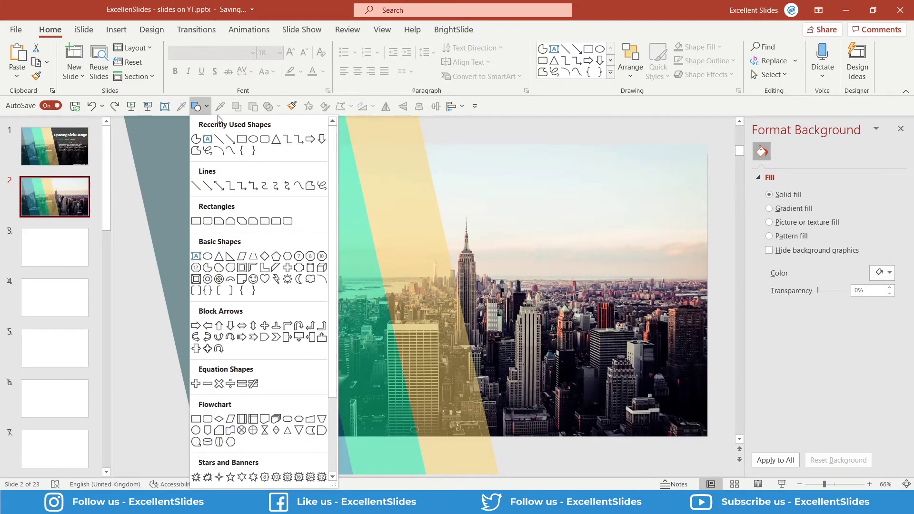
click(244, 141)
drag(389, 178, 583, 304)
drag(504, 240, 608, 227)
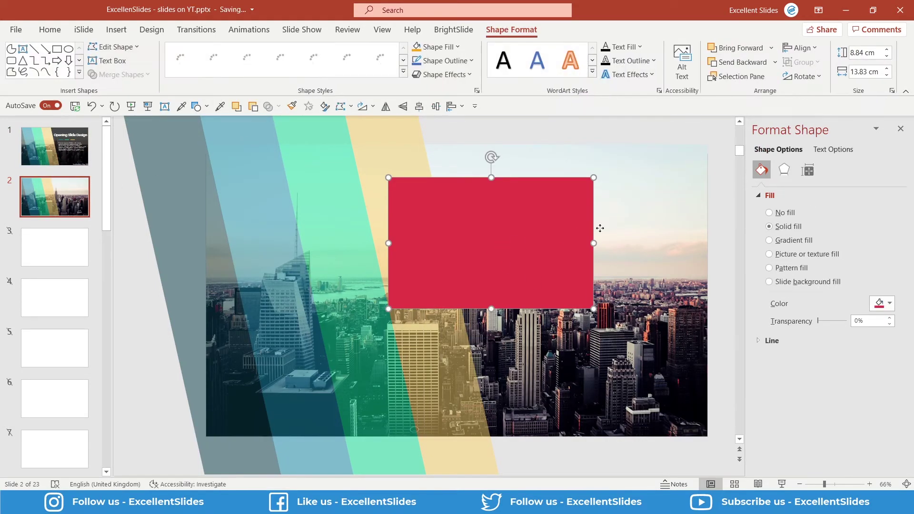
click(457, 46)
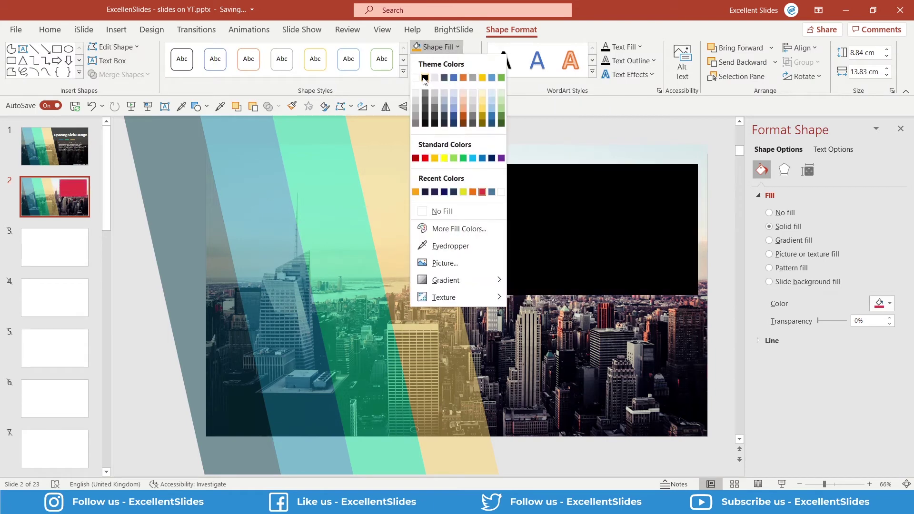
click(425, 80)
drag(613, 216, 625, 198)
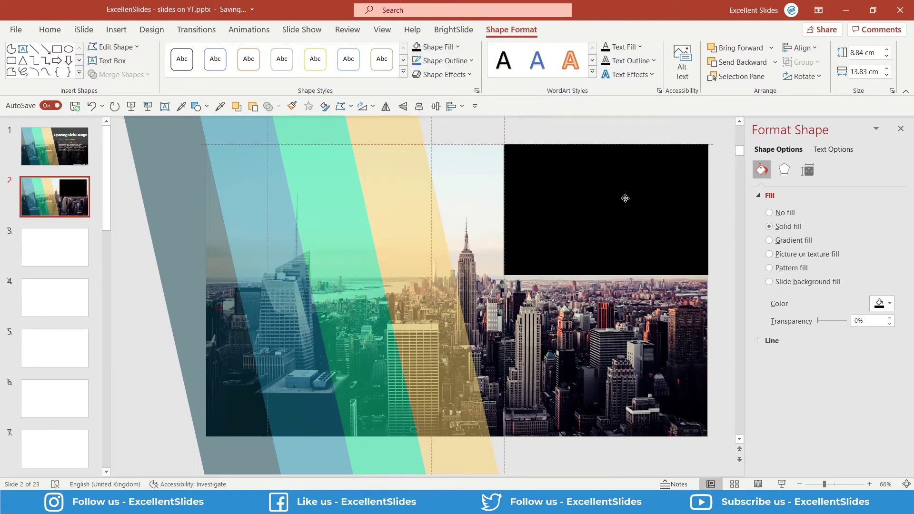
mouse_move(503, 275)
mouse_down()
mouse_move(450, 395)
mouse_move(414, 436)
mouse_up()
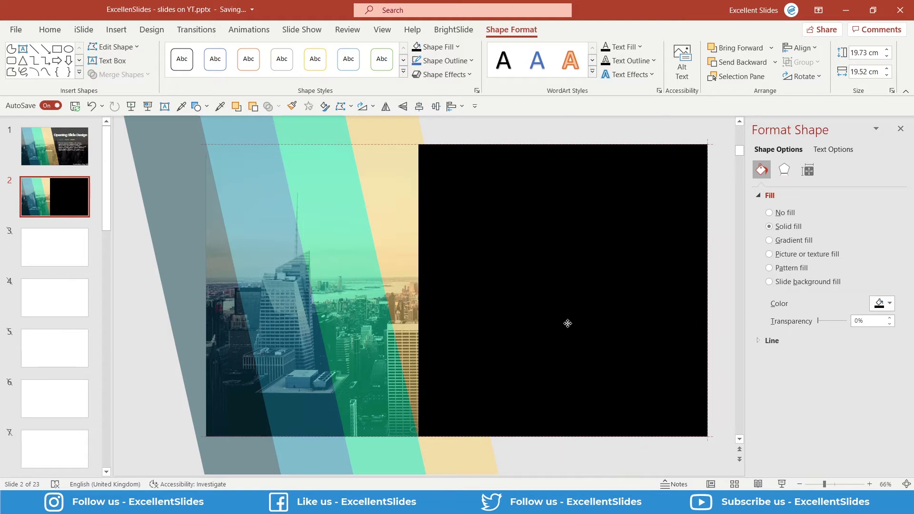
drag(565, 323, 567, 322)
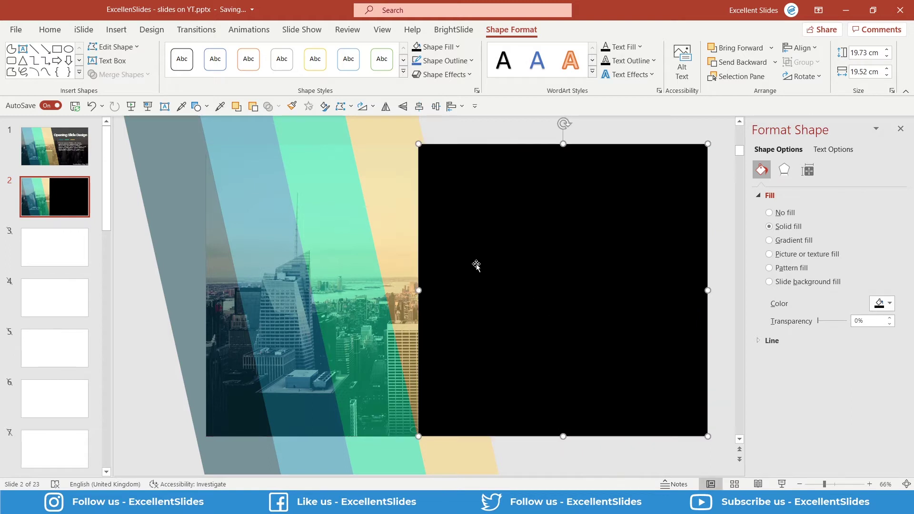
- Subtract the yellow bar from the black rectangle using Merge Shapes > Subtract
click(392, 216)
scroll(402, 205, down, 2)
scroll(389, 221, up, 3)
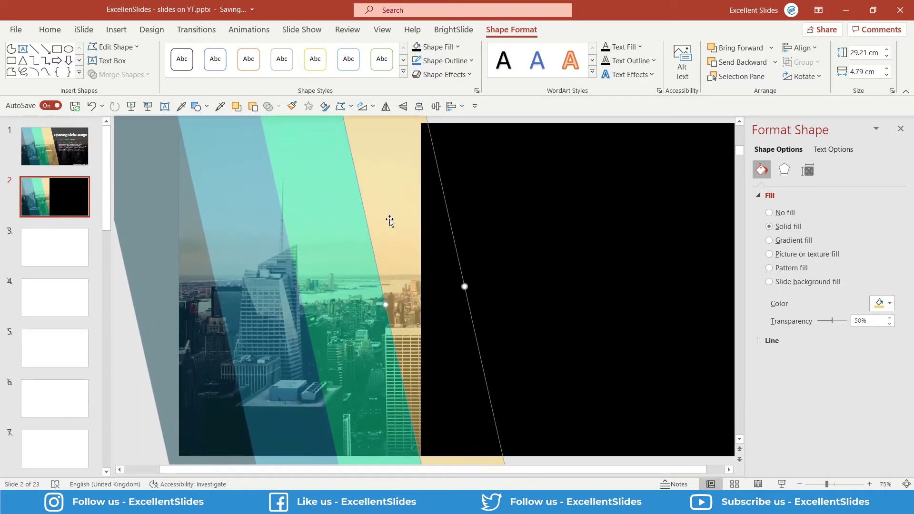
scroll(391, 207, down, 2)
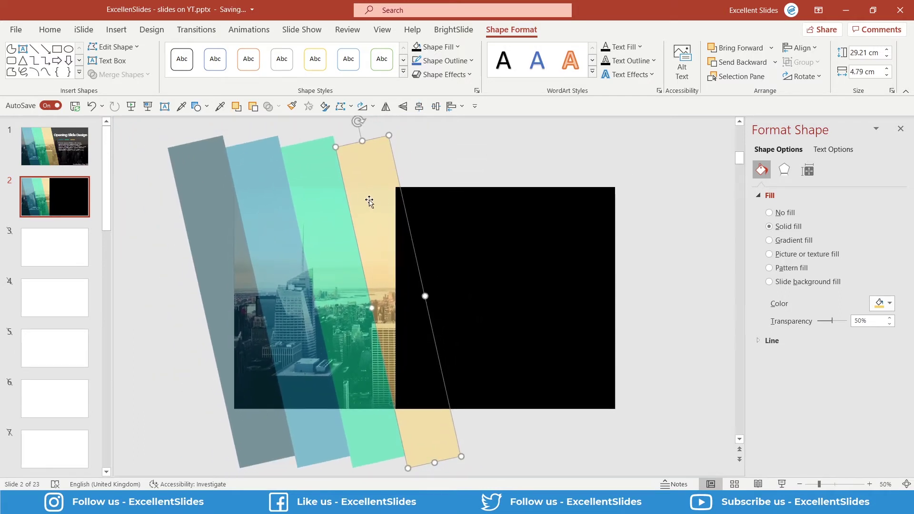
click(467, 212)
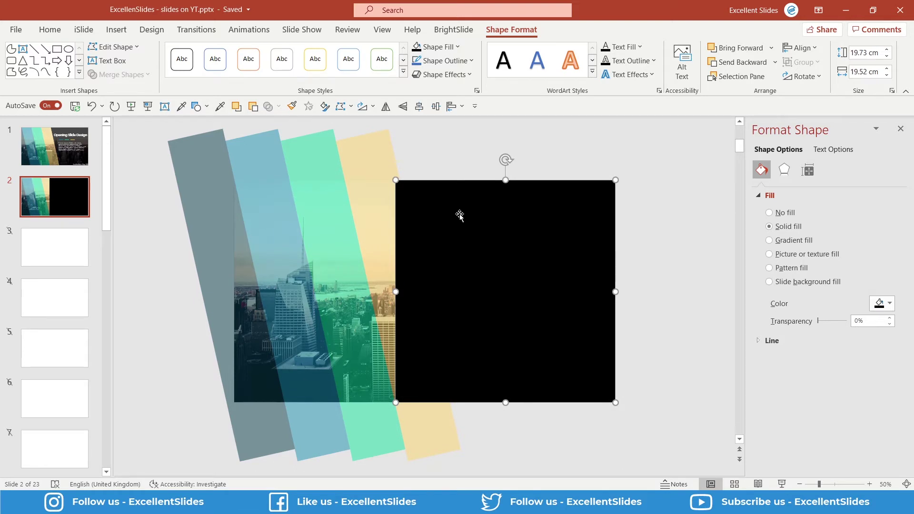
scroll(460, 216, up, 2)
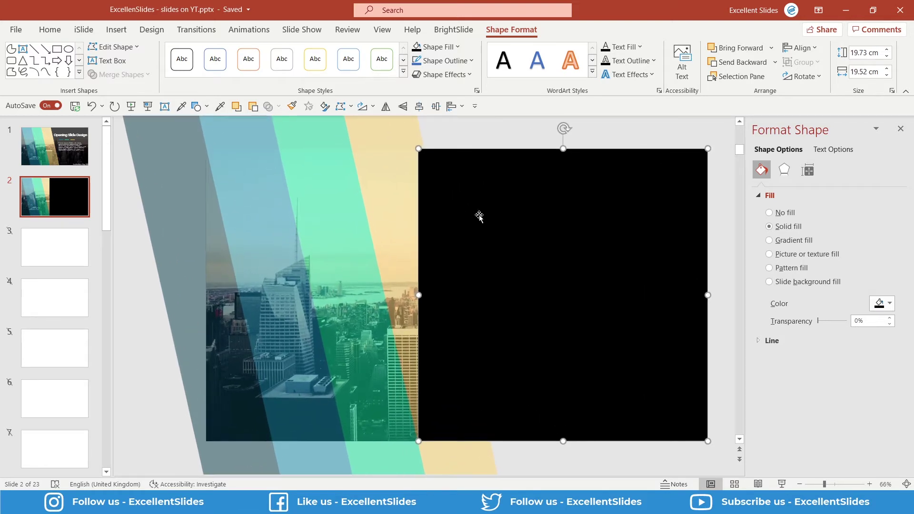
shift+click(378, 167)
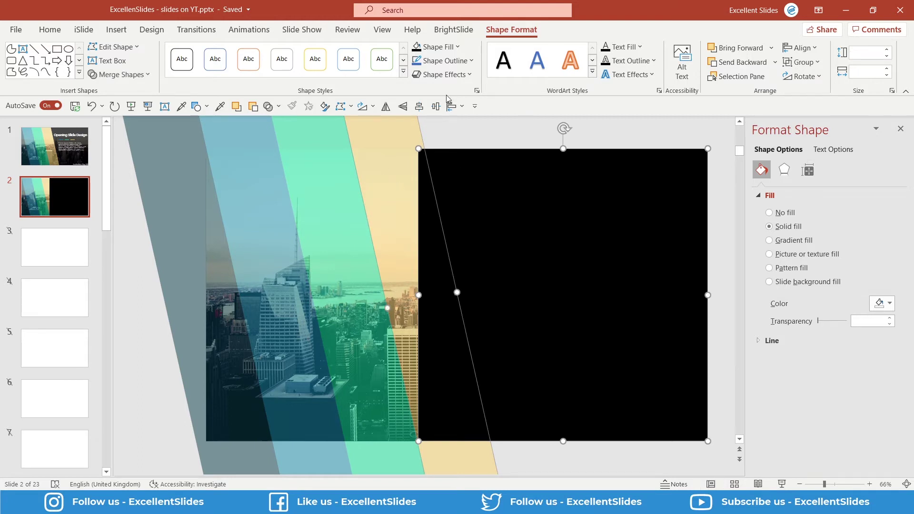
click(138, 78)
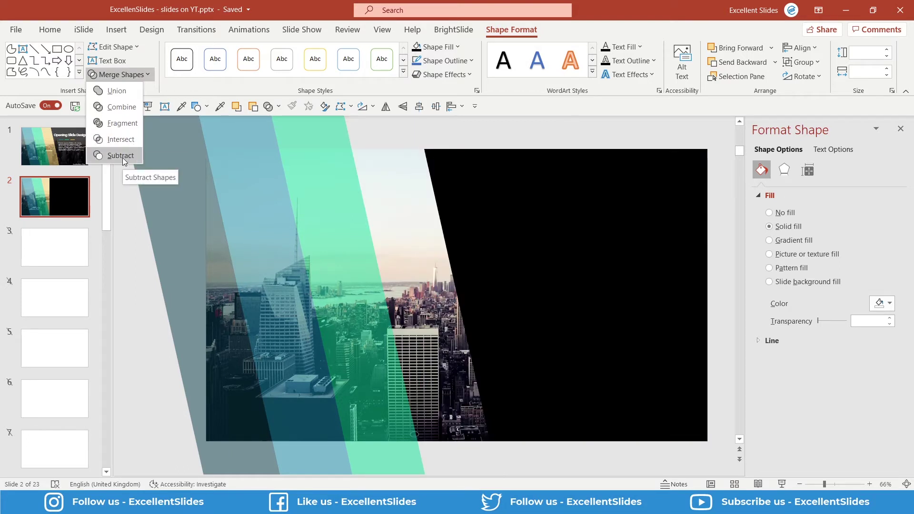
click(122, 159)
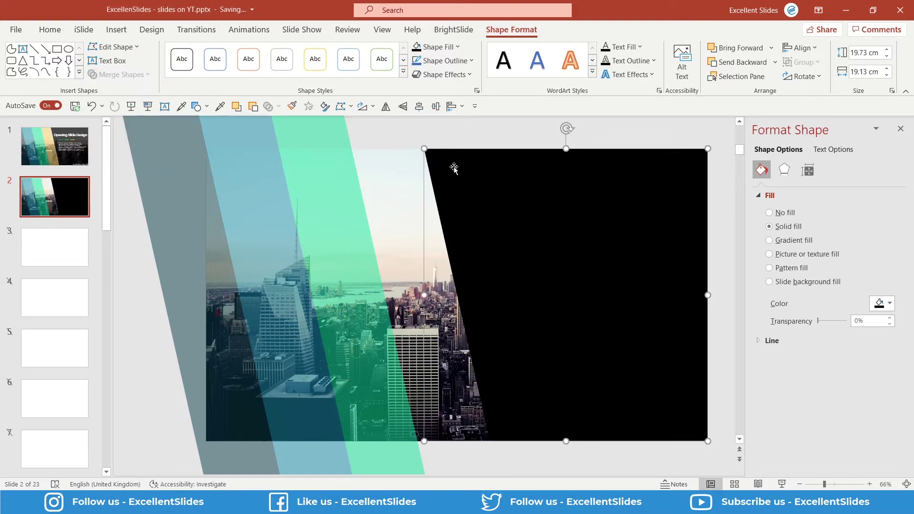
click(490, 124)
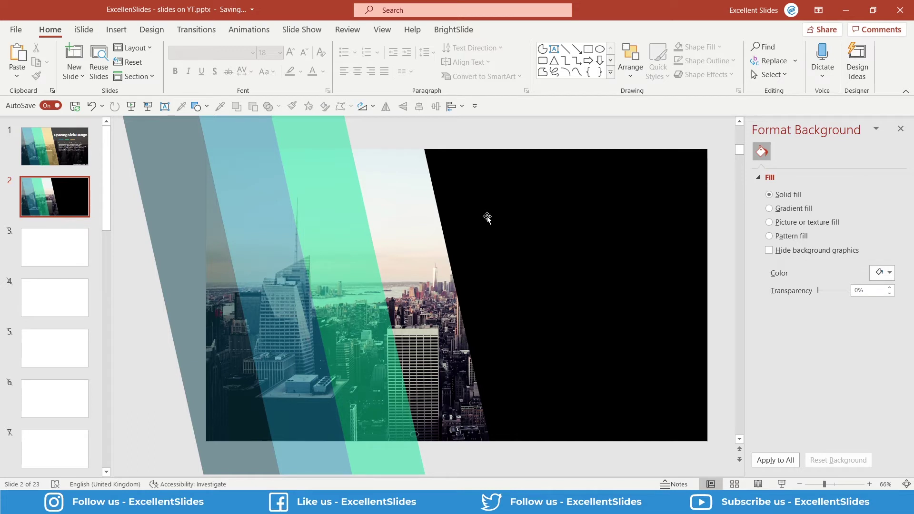
- Paste a translucent yellow angled bar beside the green band, then return to slide 1
scroll(481, 212, down, 3)
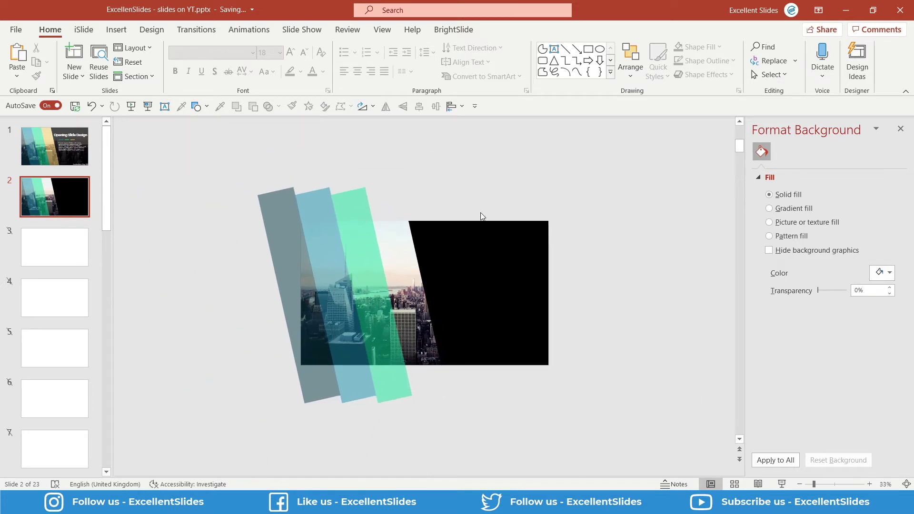
scroll(481, 212, up, 3)
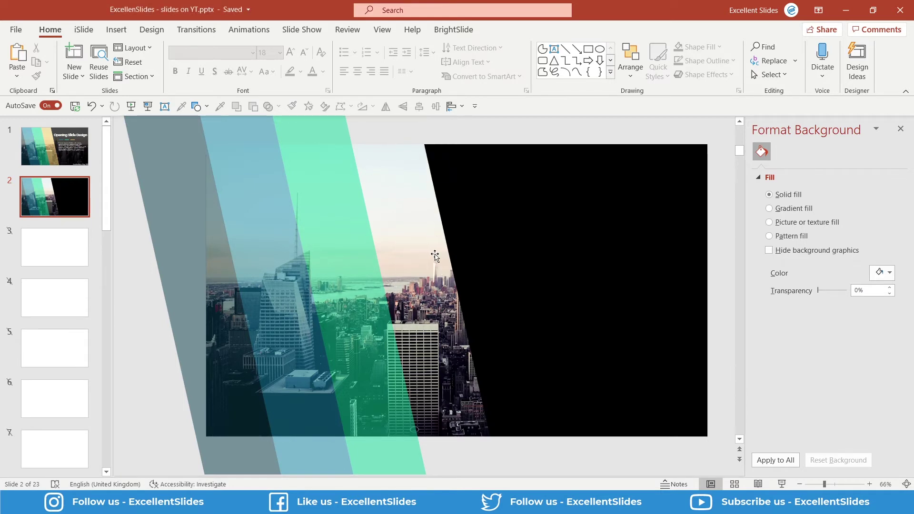
key(ctrl+v)
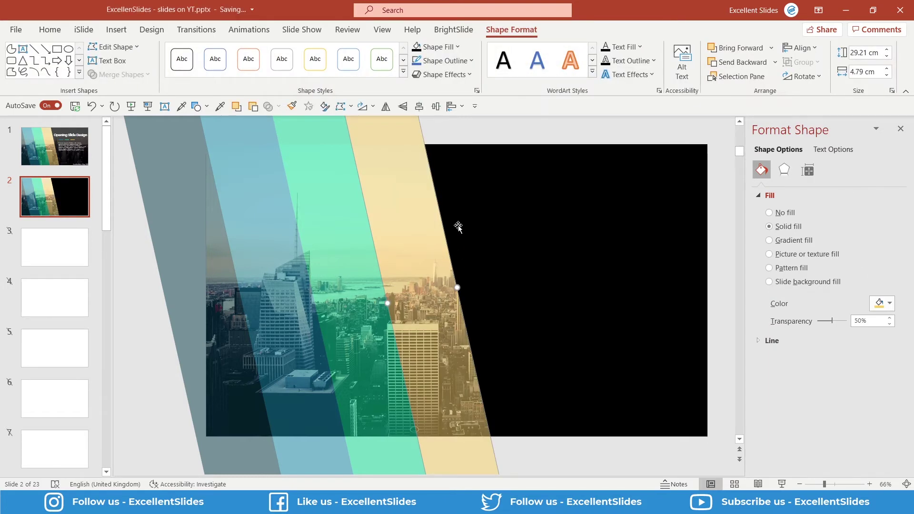
click(508, 215)
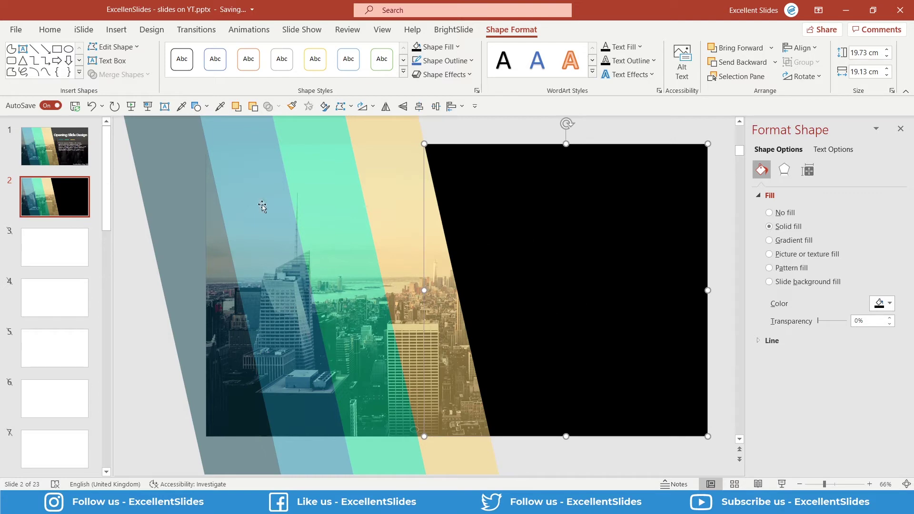
key(Page_Up)
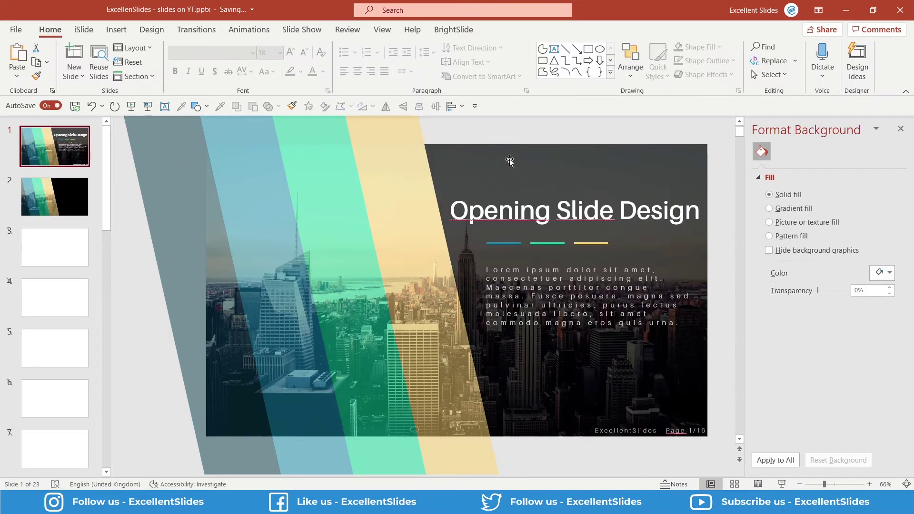
- Set slide 2's black panel to 30% transparency so the city photo shows through
click(509, 161)
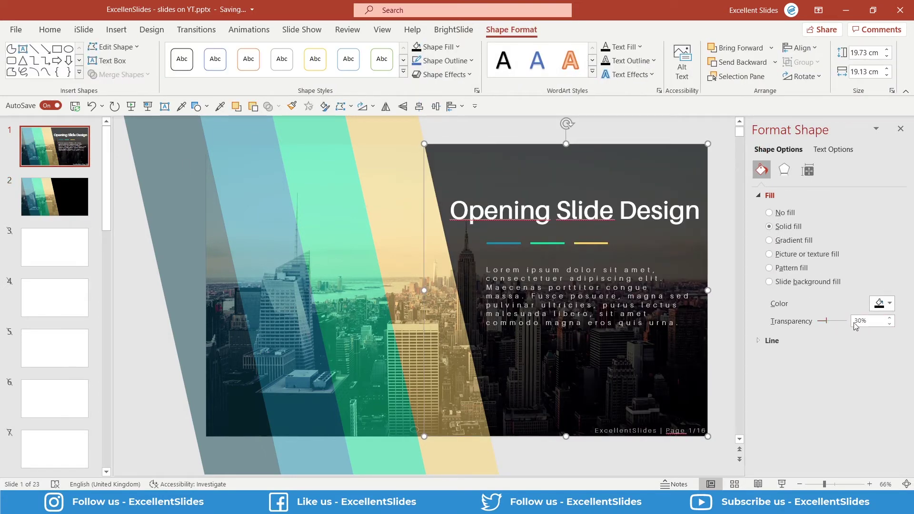
click(64, 199)
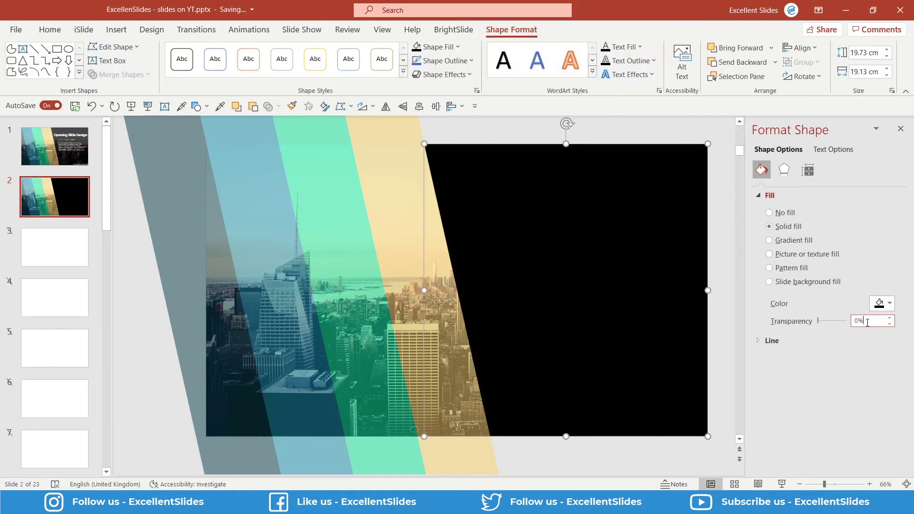
double_click(867, 321)
text(30)
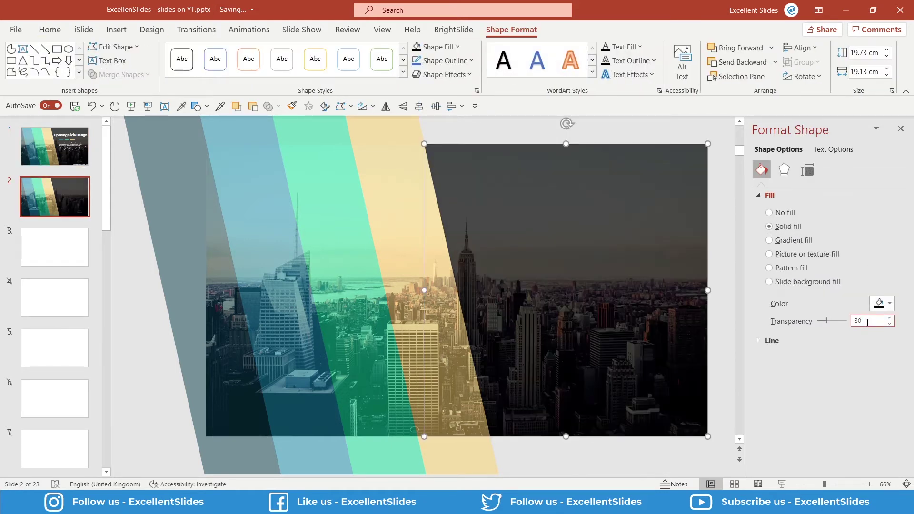
click(33, 156)
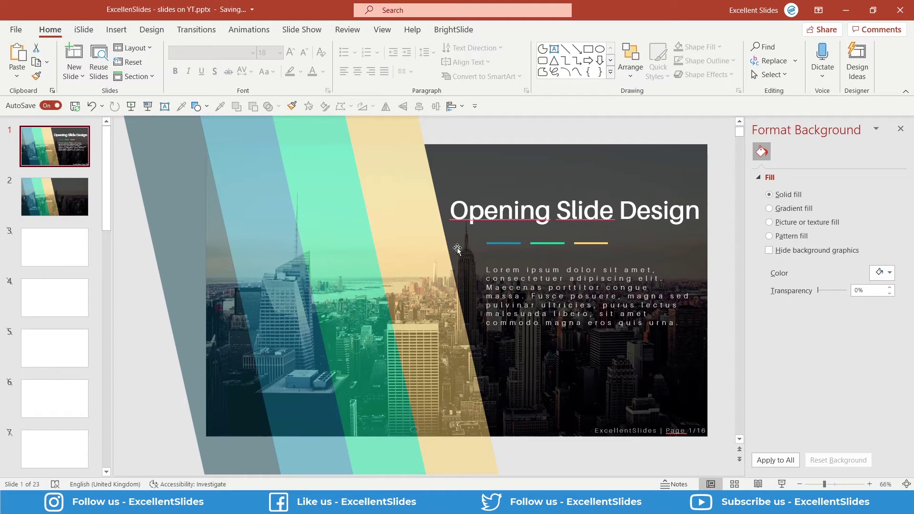
- Paste a copy of slide 1's 'Opening Slide Design' title onto slide 2's dark panel
click(519, 211)
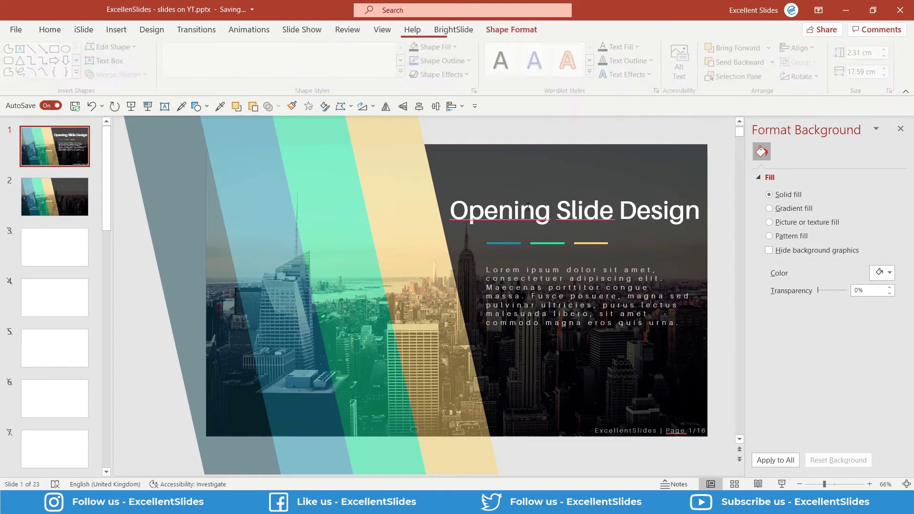
click(49, 30)
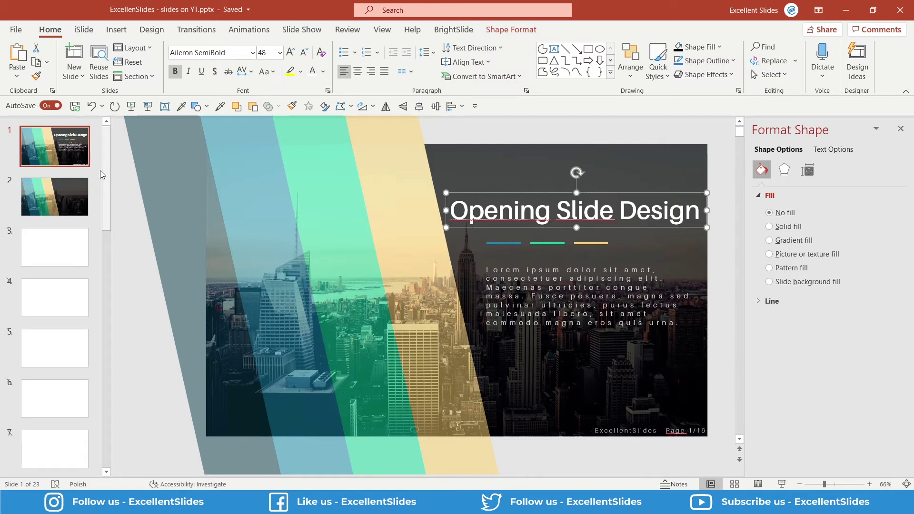
click(55, 198)
key(ctrl+v)
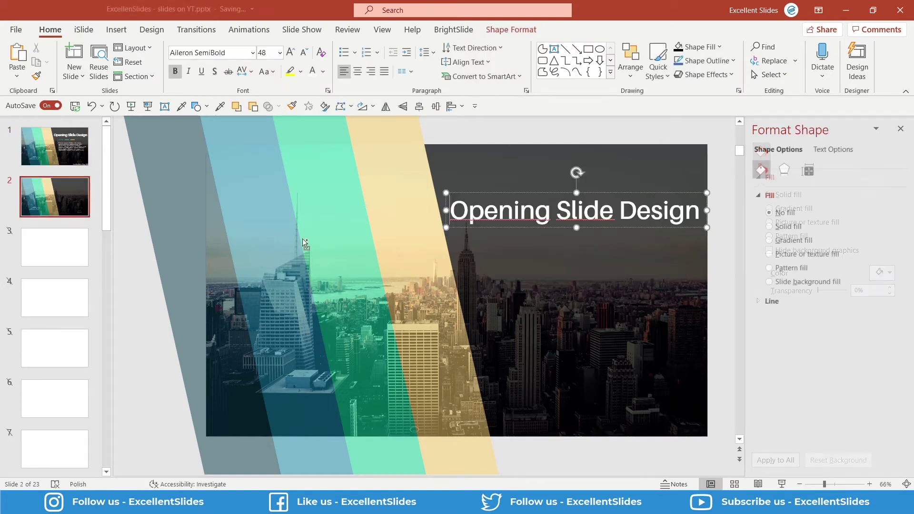
click(64, 161)
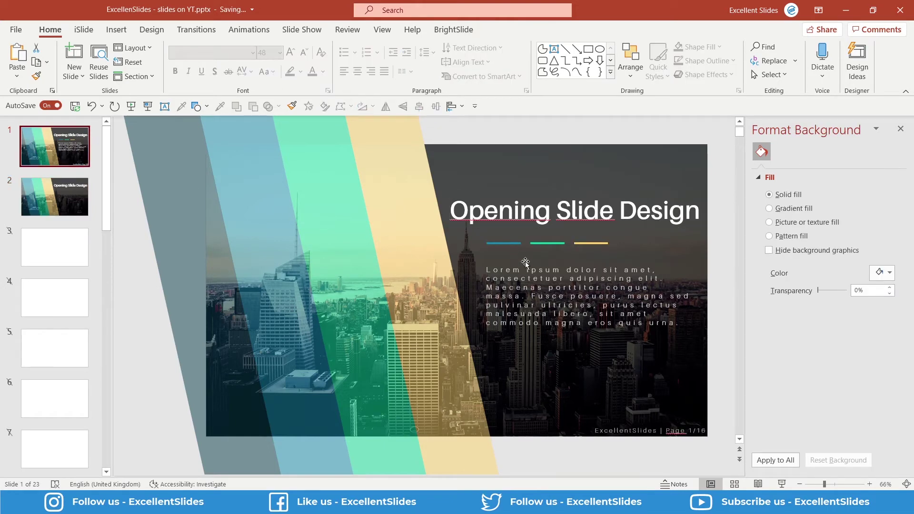
- Paste slide 1's lorem-ipsum body text box onto slide 2 under the title
click(534, 279)
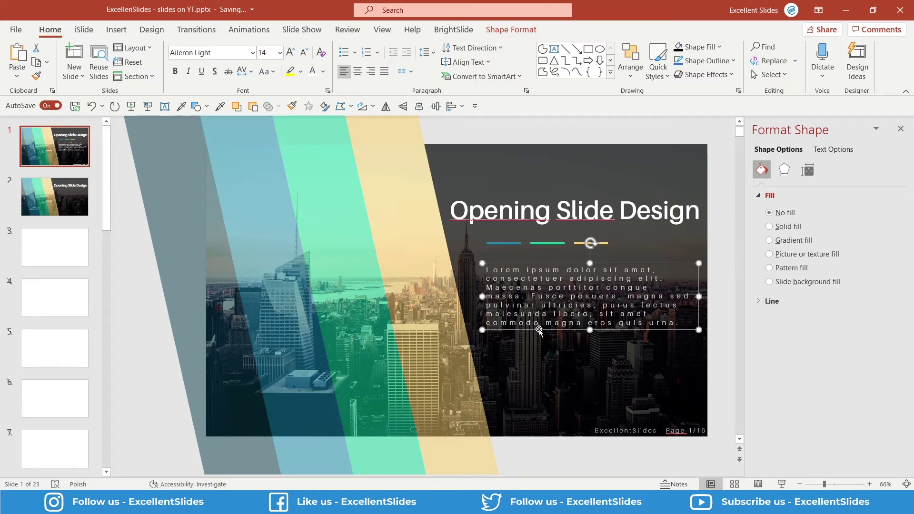
key(Page_Down)
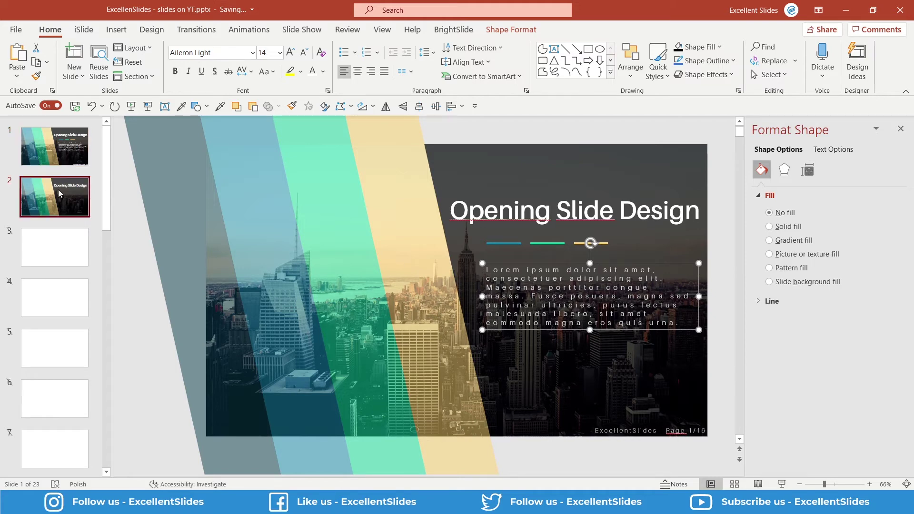
key(ctrl+v)
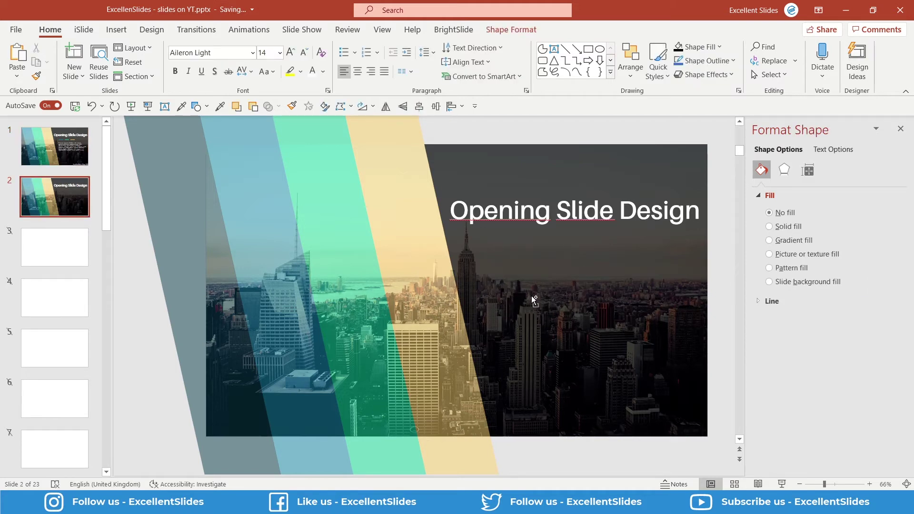
ctrl+scroll(536, 291, up, 1)
ctrl+scroll(536, 290, up, 2)
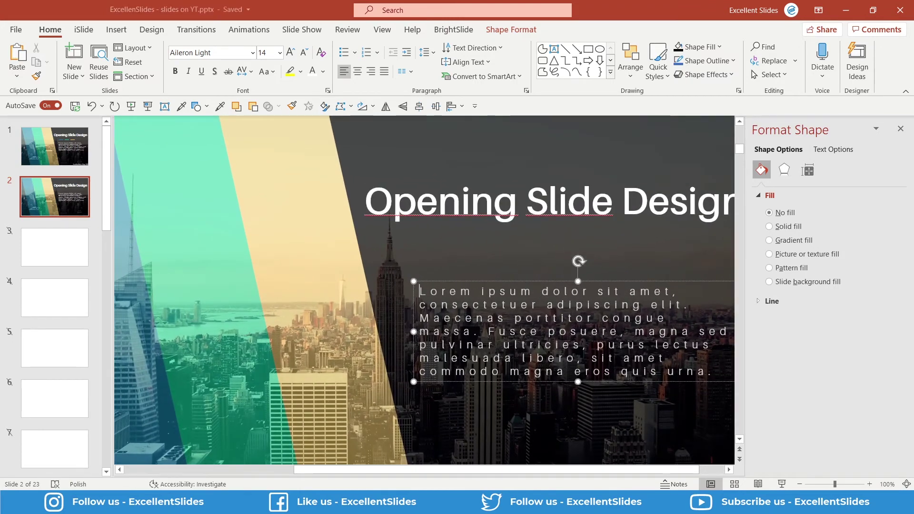
- Try Normal character spacing on the body text, then reapply Very Loose
click(241, 74)
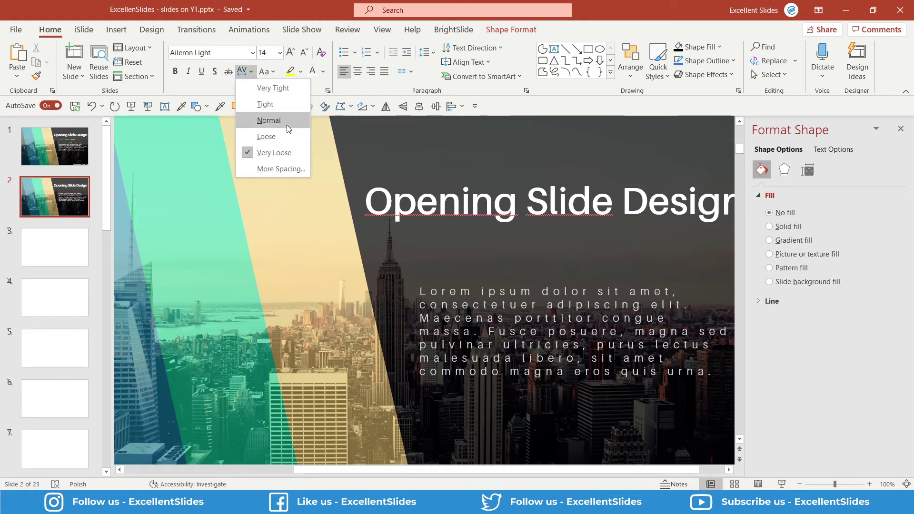
click(288, 127)
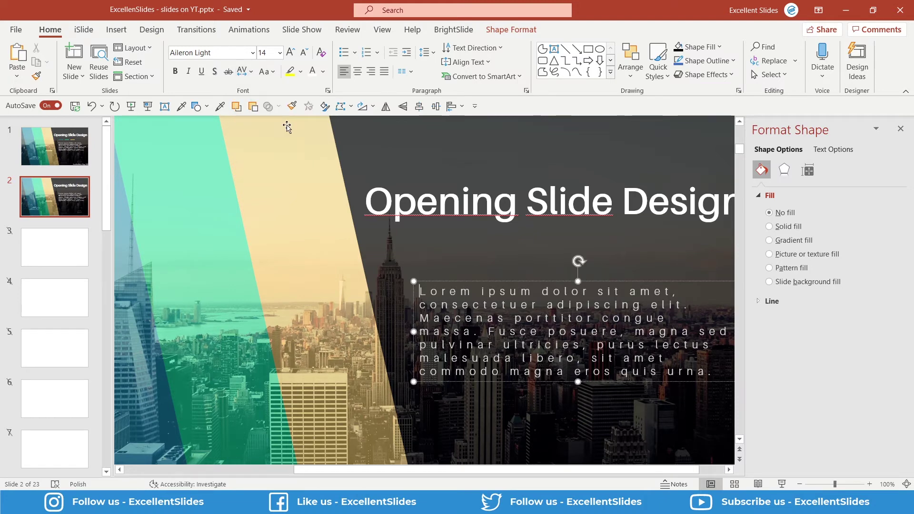
ctrl+scroll(475, 305, down, 2)
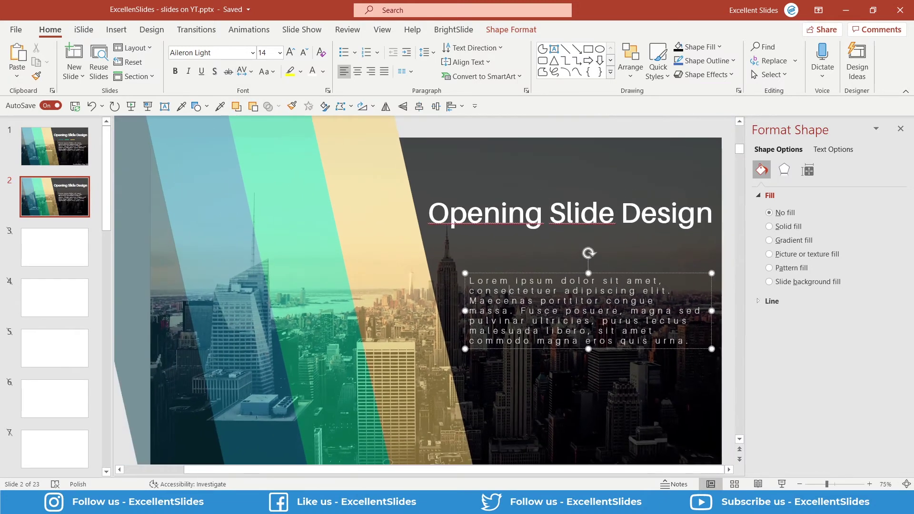
key(ctrl+a)
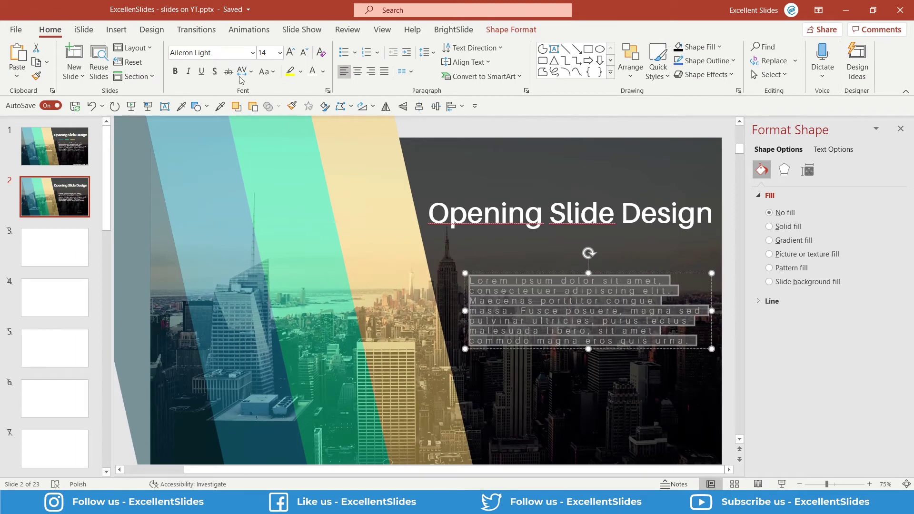
click(245, 71)
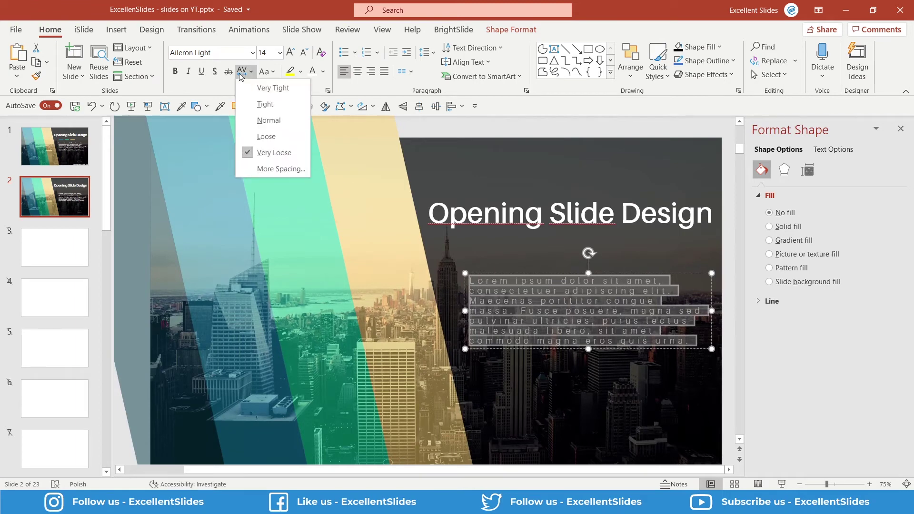
click(269, 120)
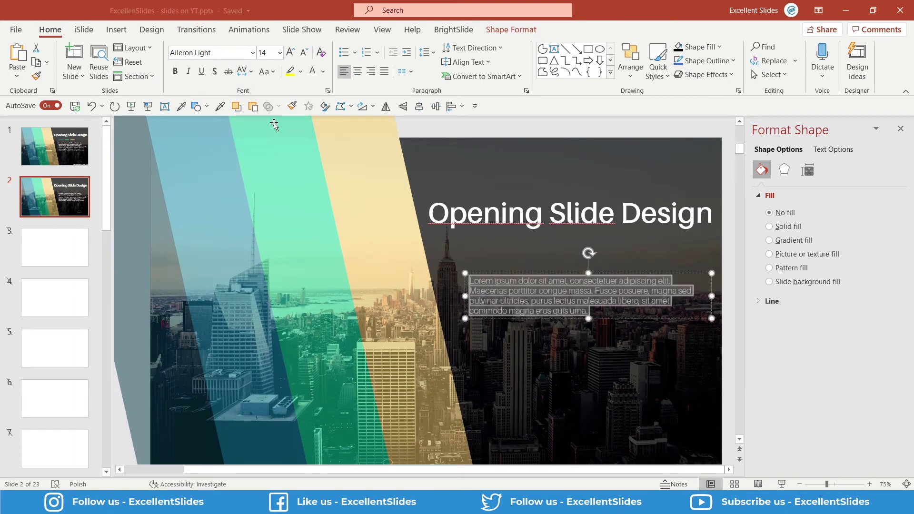
click(716, 351)
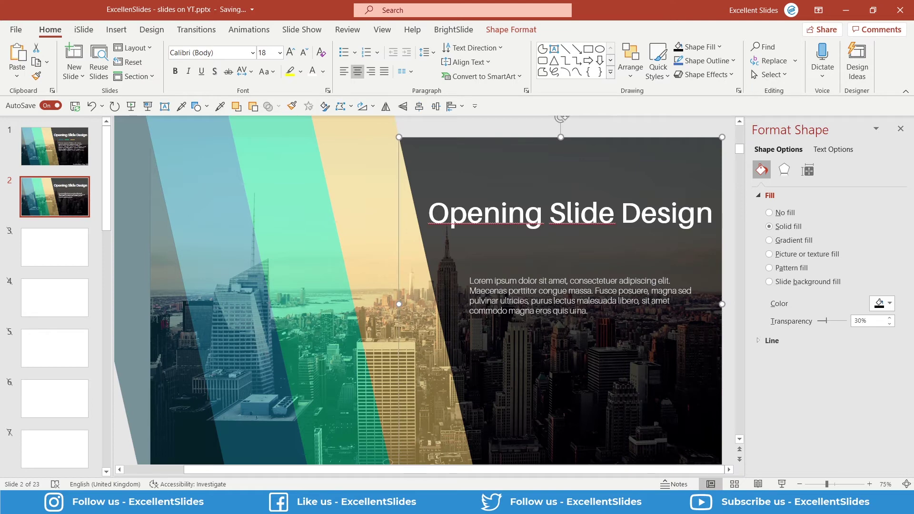
click(575, 301)
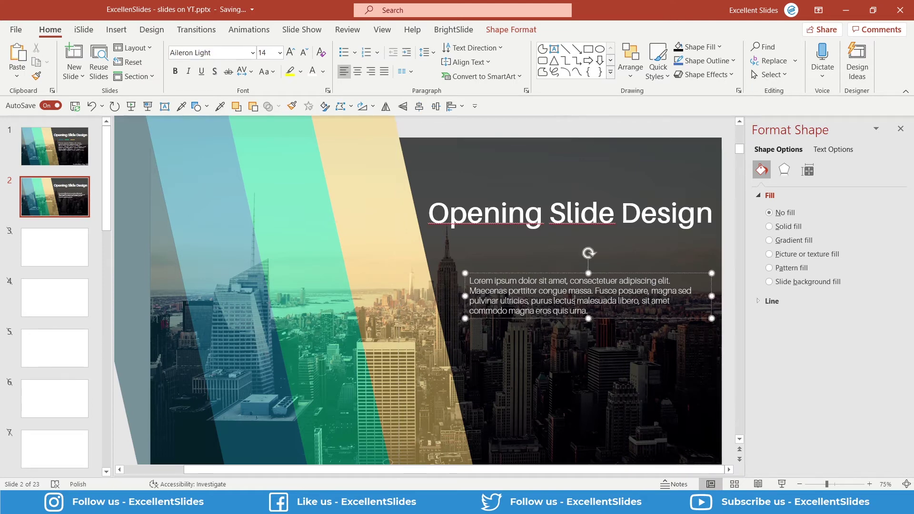
key(ctrl+a)
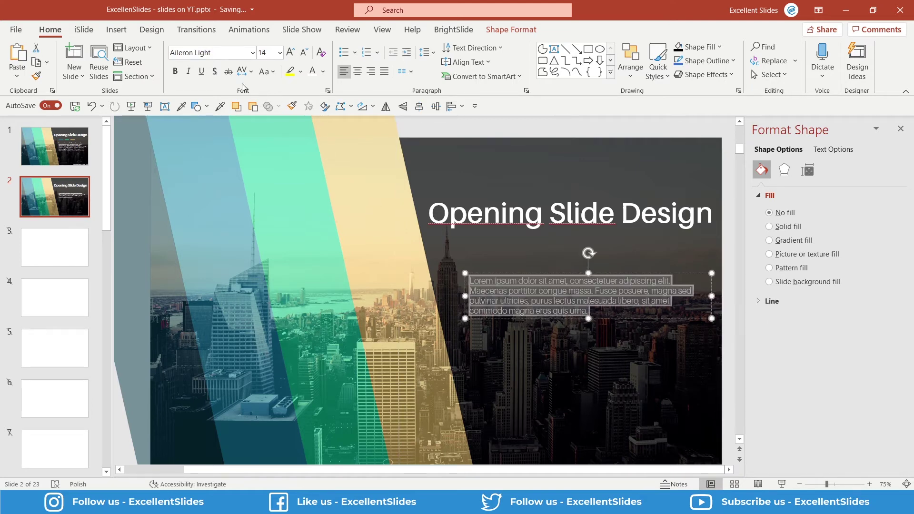
click(242, 74)
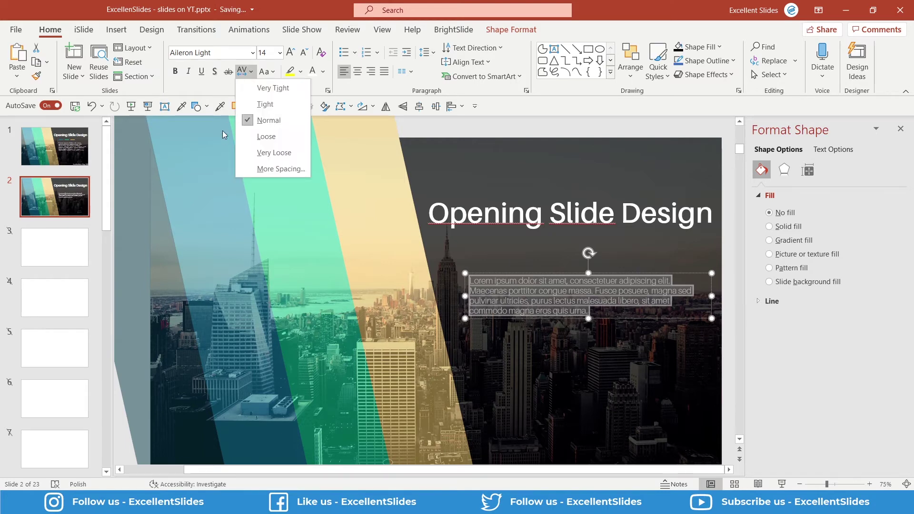
click(270, 153)
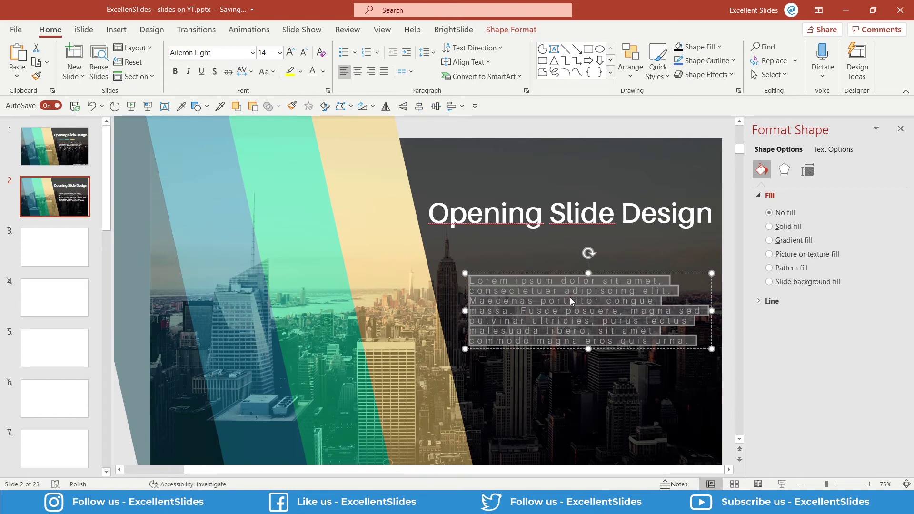
- Paste slide 1's blue, green and yellow divider lines onto slide 2 beneath the title
click(64, 153)
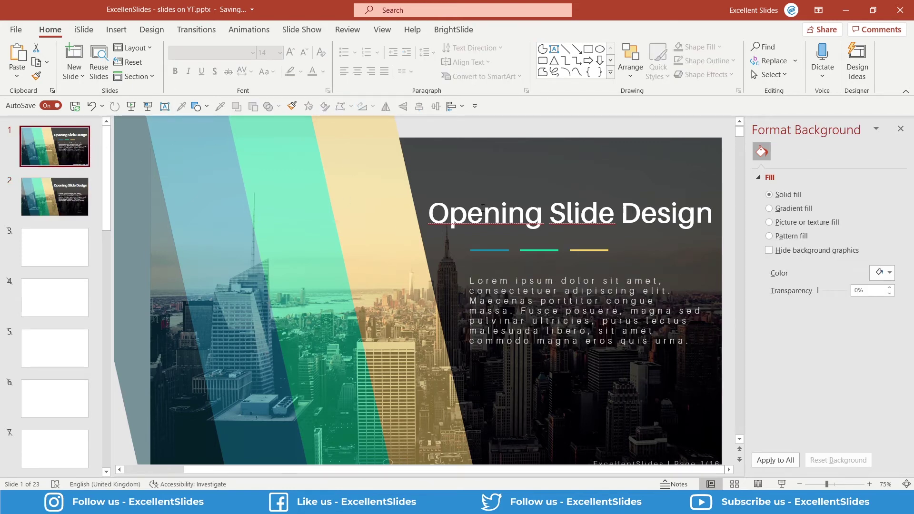
click(492, 251)
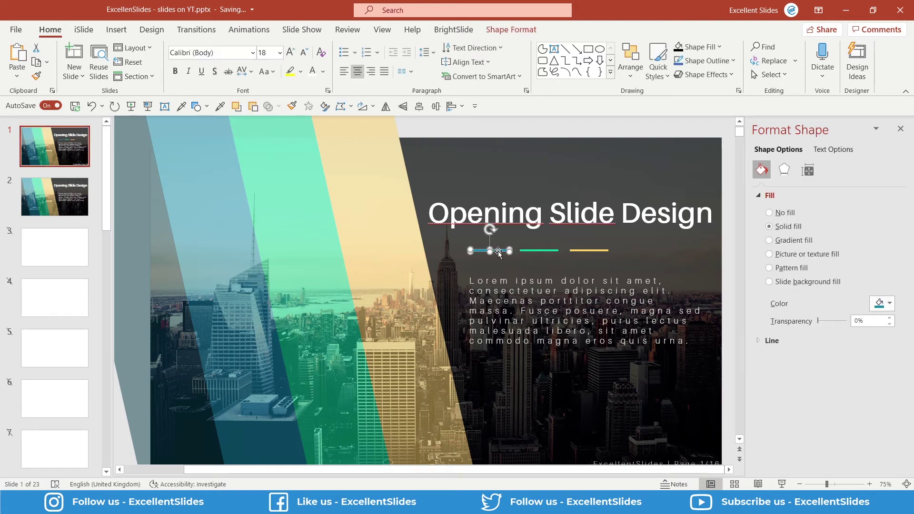
ctrl+scroll(504, 250, up, 1)
ctrl+scroll(498, 295, up, 1)
shift+click(495, 290)
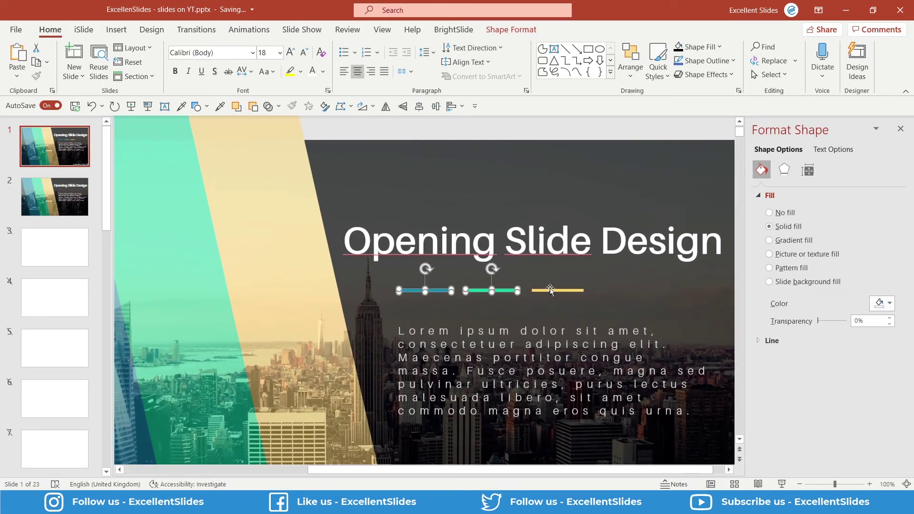
shift+click(556, 292)
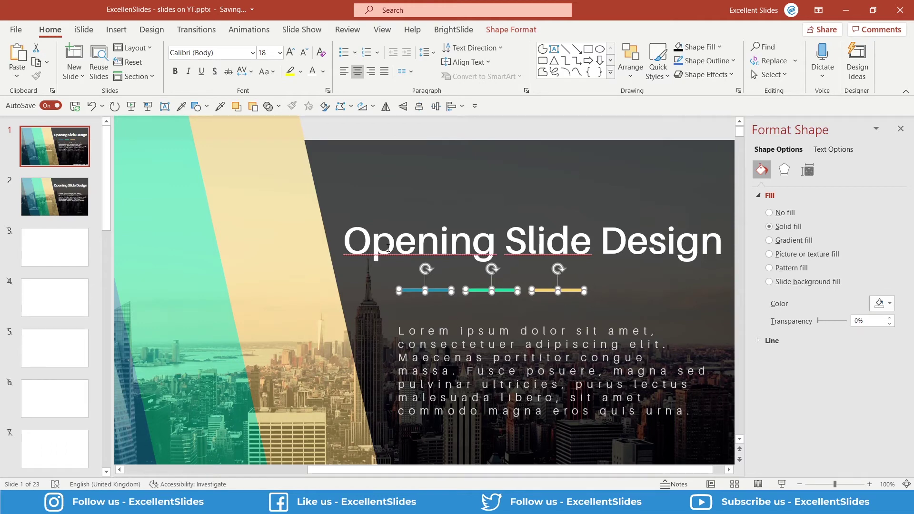
click(66, 189)
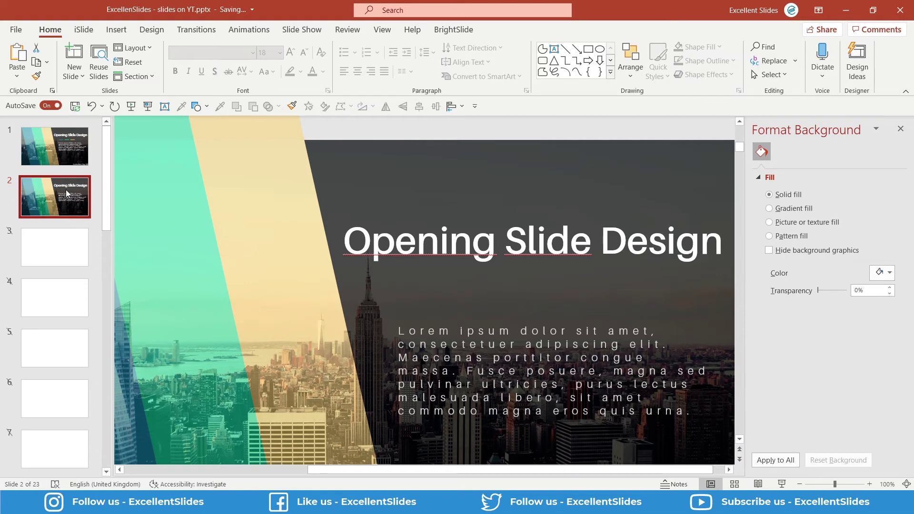
key(ctrl+v)
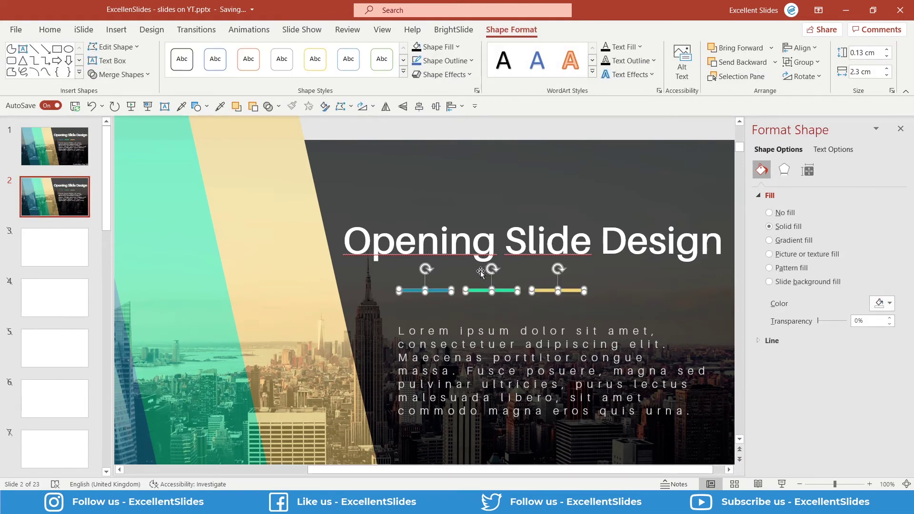
- Preview slide 2 as a full-screen slide show, then exit
click(153, 107)
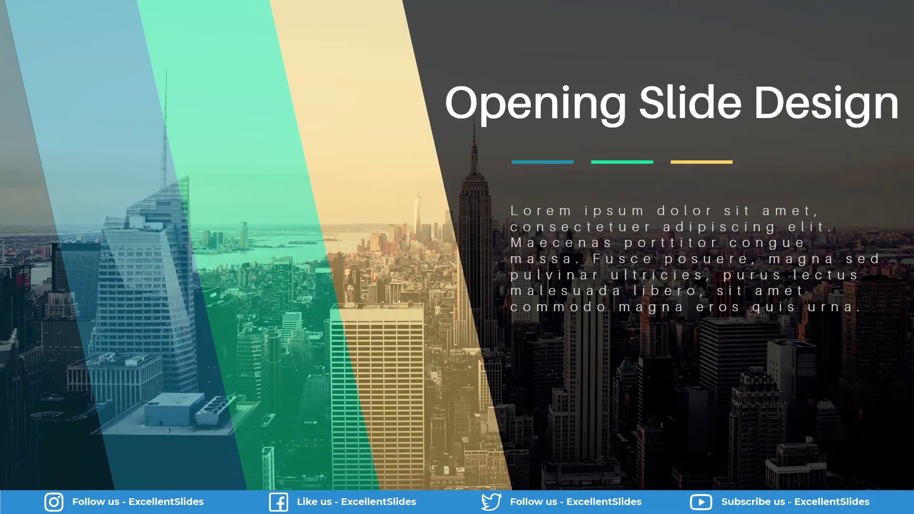
key(Escape)
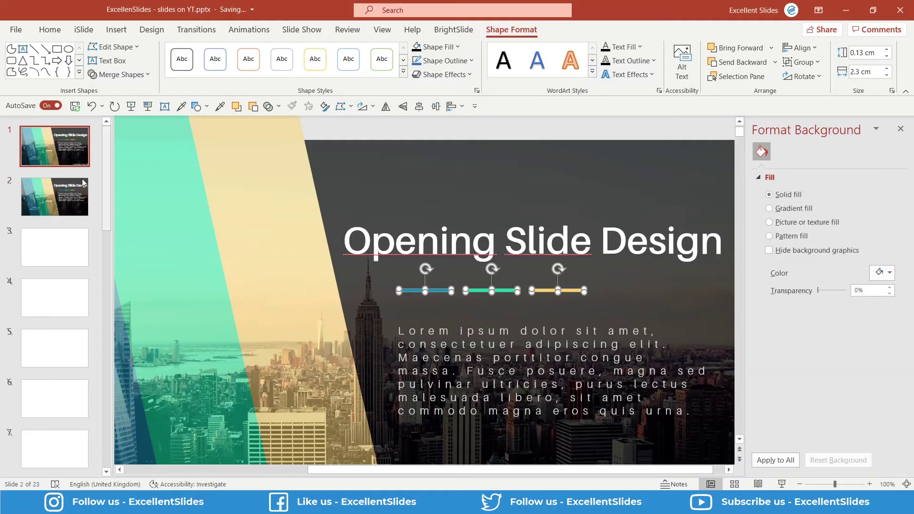
click(61, 192)
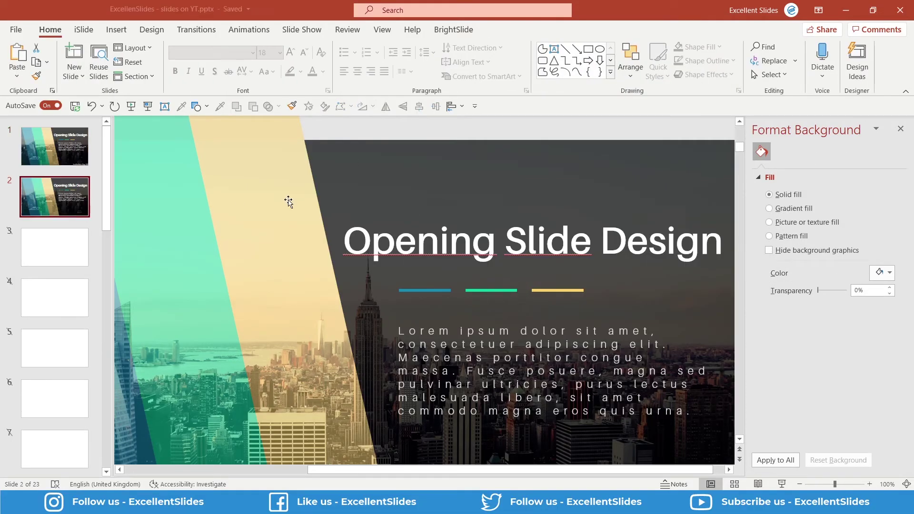
- Paste slide 1's 'ExcellentSlides | Page 1/16' footer text box onto slide 2
click(85, 154)
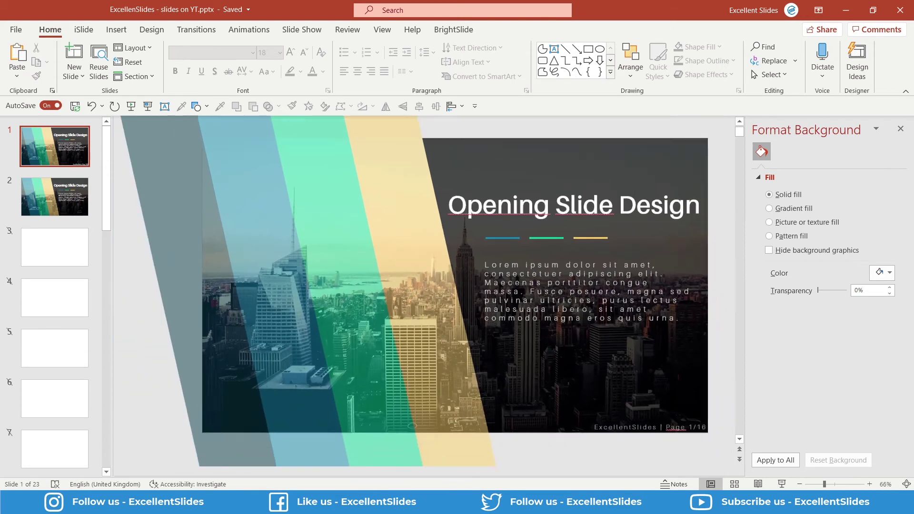
click(619, 444)
scroll(607, 413, down, 3)
scroll(633, 323, up, 2)
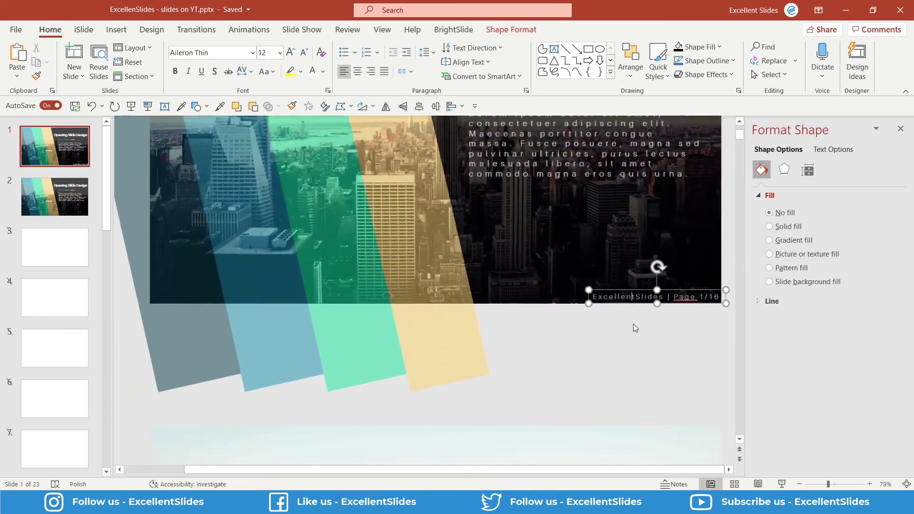
click(640, 298)
scroll(643, 298, up, 4)
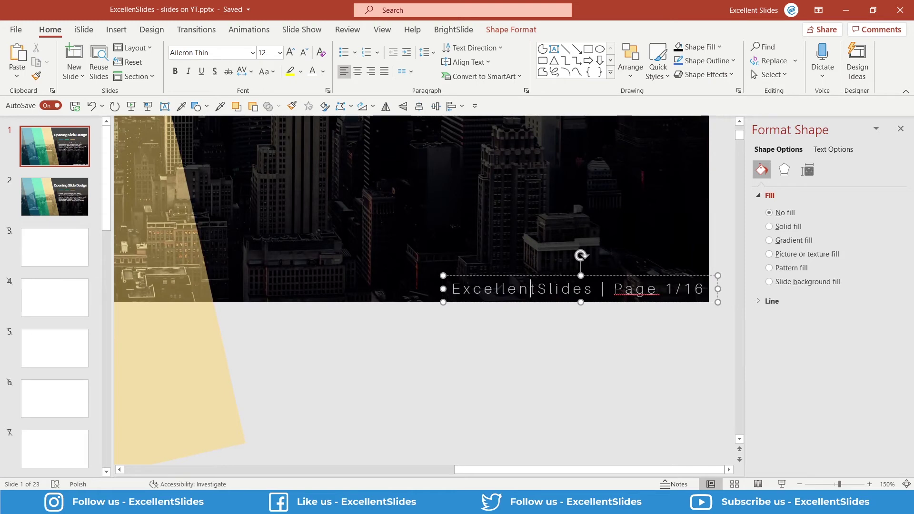
click(625, 276)
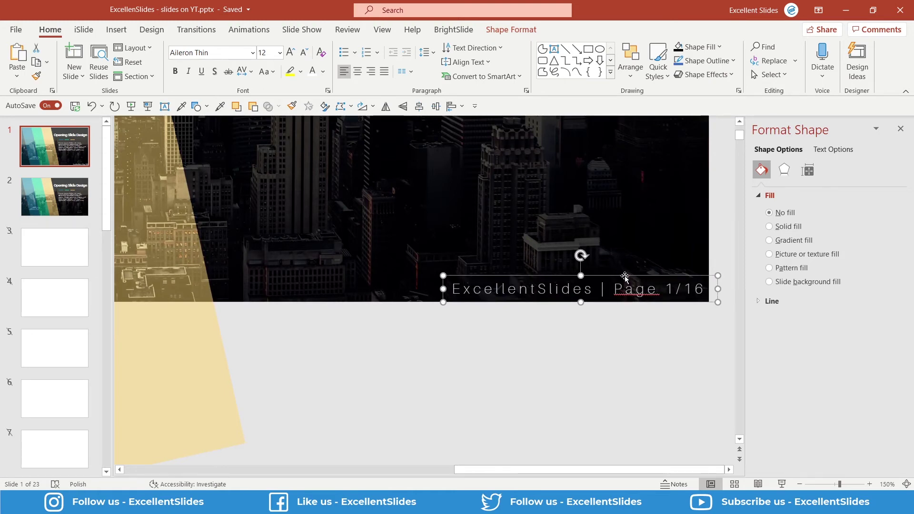
click(54, 185)
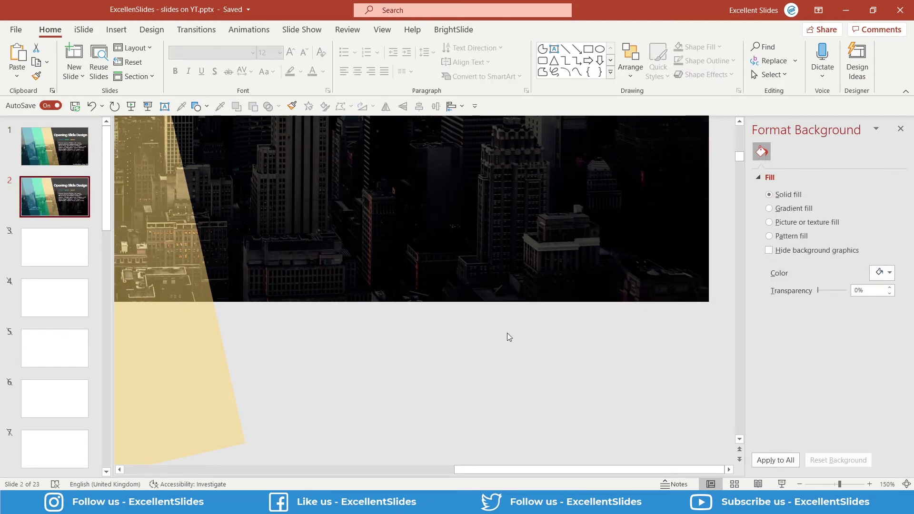
key(Tab)
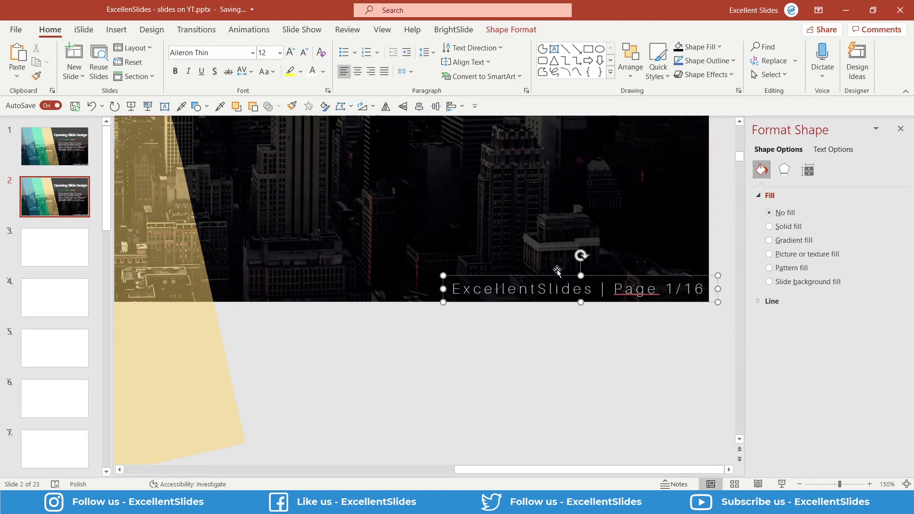
- Apply Loose character spacing to slide 2's 'ExcellentSlides | Page 1/16' footer
scroll(556, 269, up, 5)
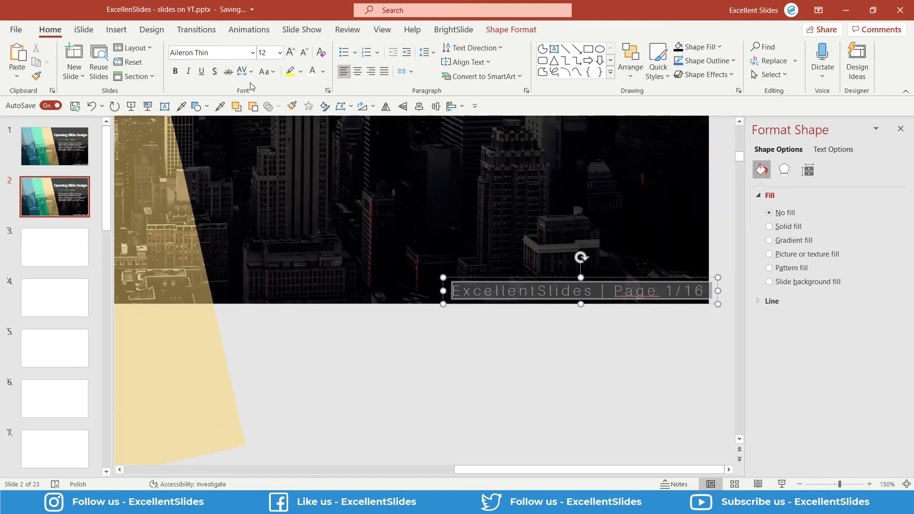
click(241, 72)
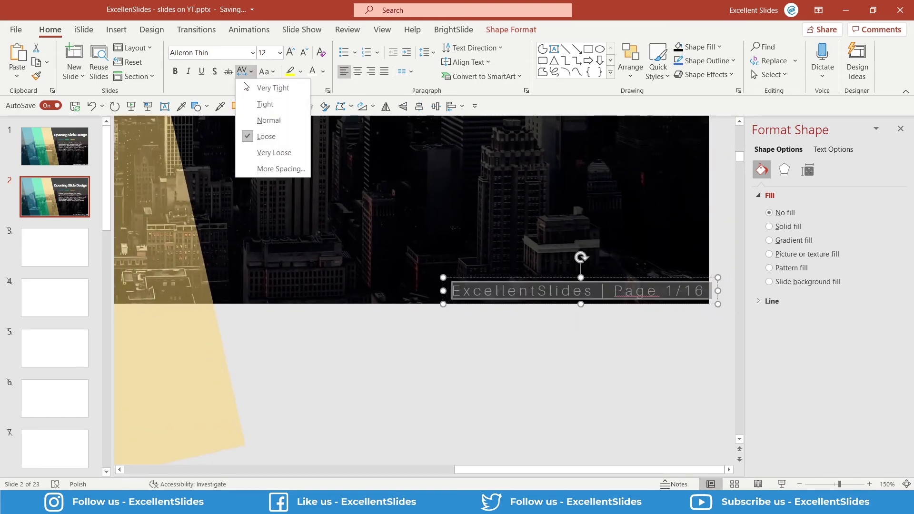
click(276, 137)
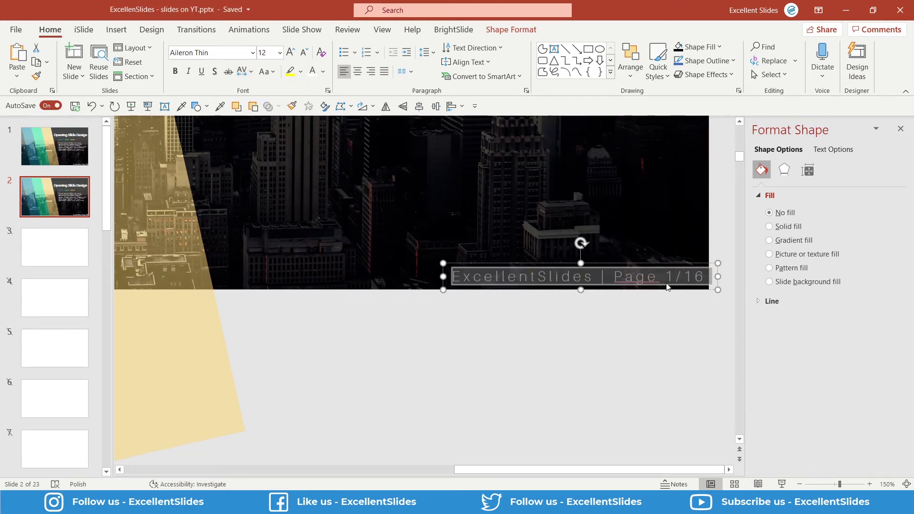
scroll(616, 280, up, 5)
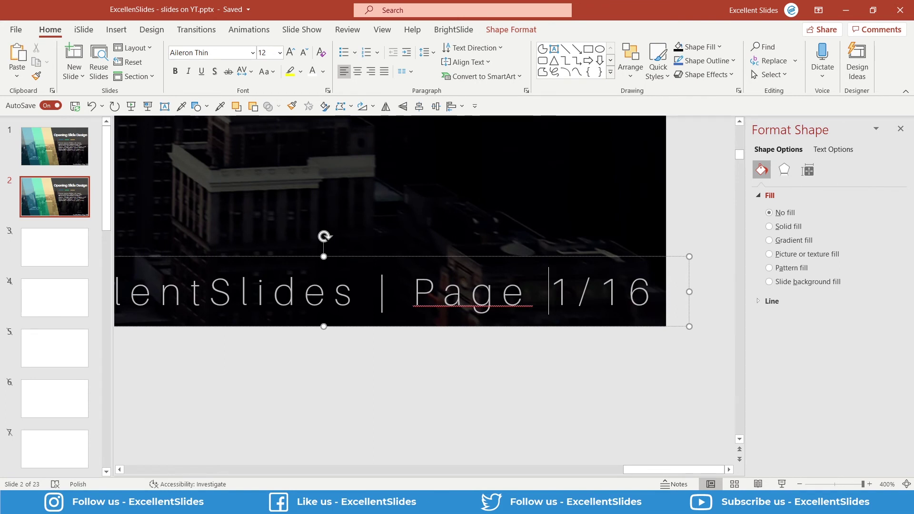
scroll(714, 291, down, 1)
scroll(714, 291, down, 3)
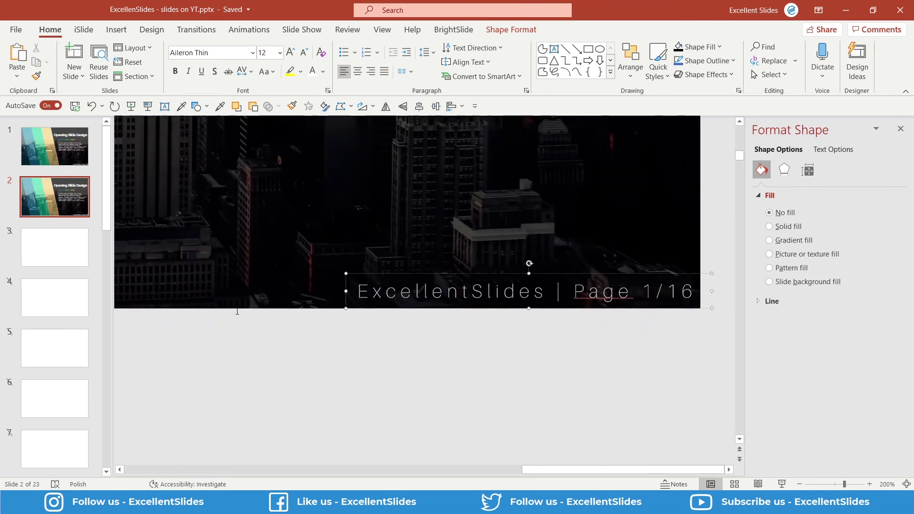
scroll(709, 290, up, 2)
scroll(709, 291, up, 2)
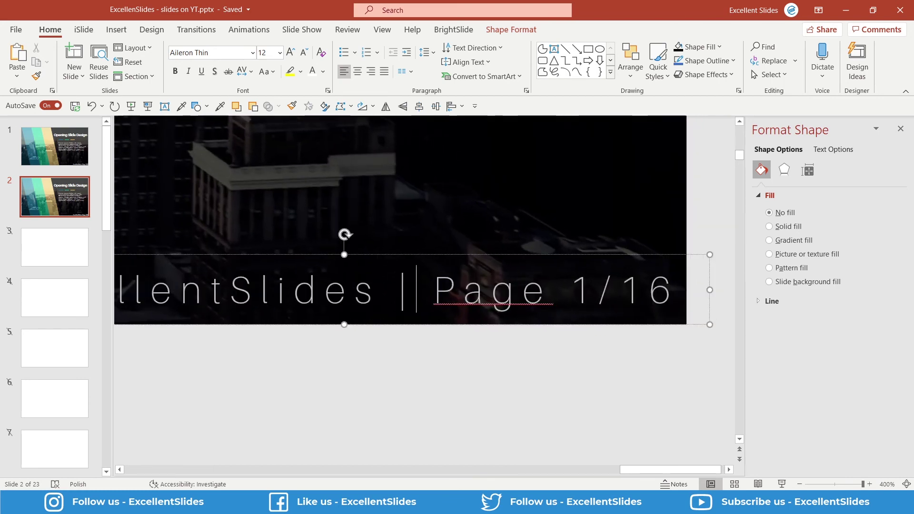
click(416, 290)
key(BackSpace)
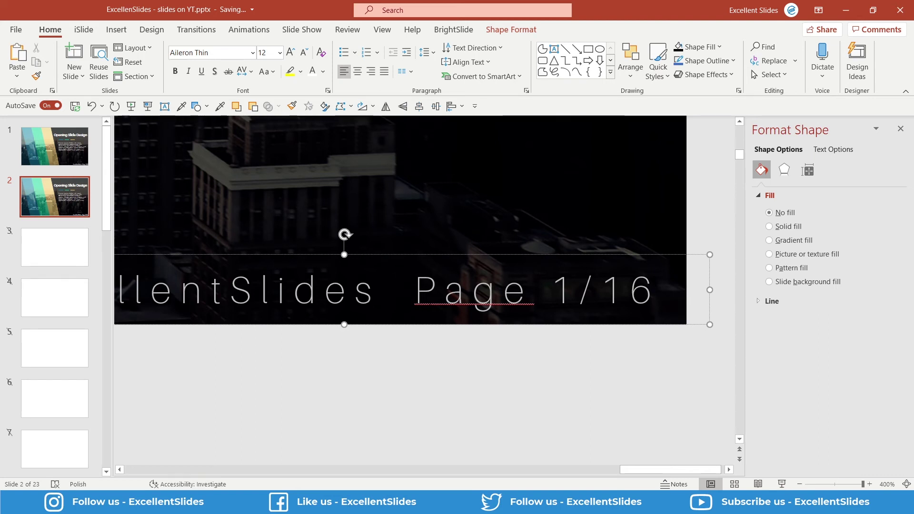
text(~)
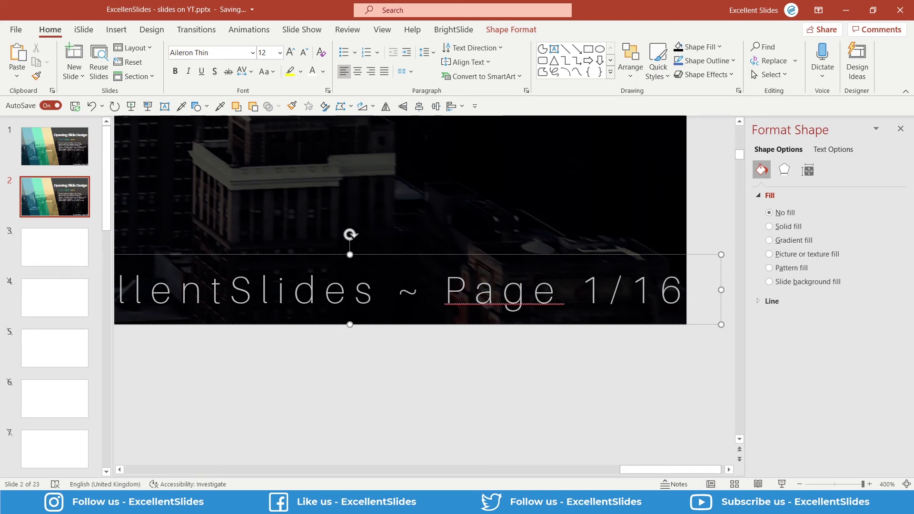
key(BackSpace)
key(super+space)
text(|)
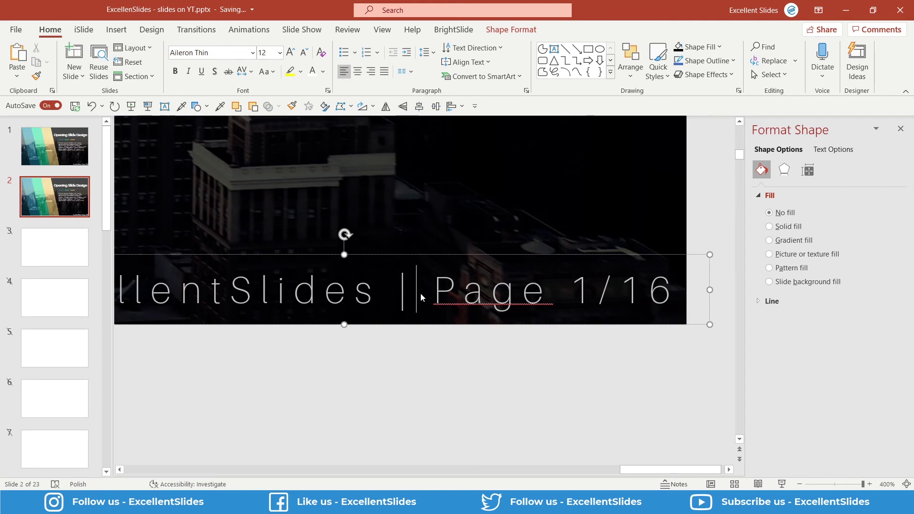
key(Right)
key(shift+Right)
key(shift+Right)
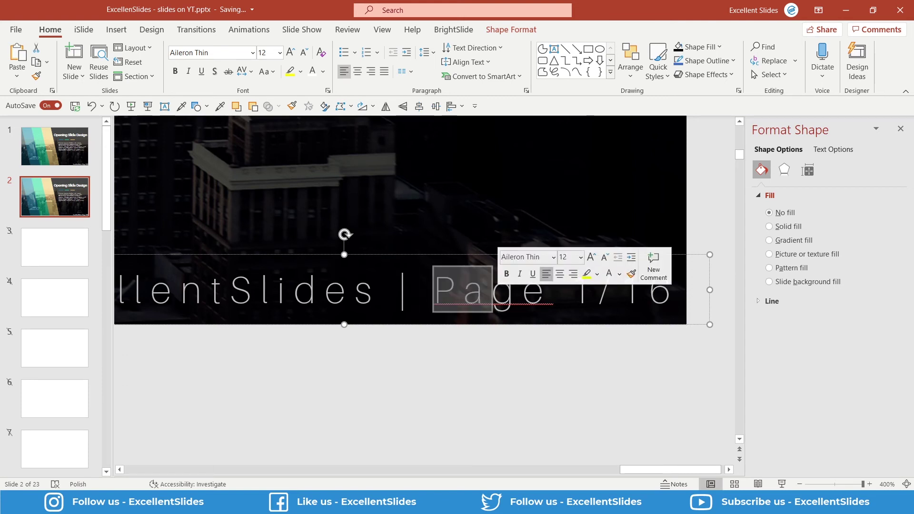
click(598, 290)
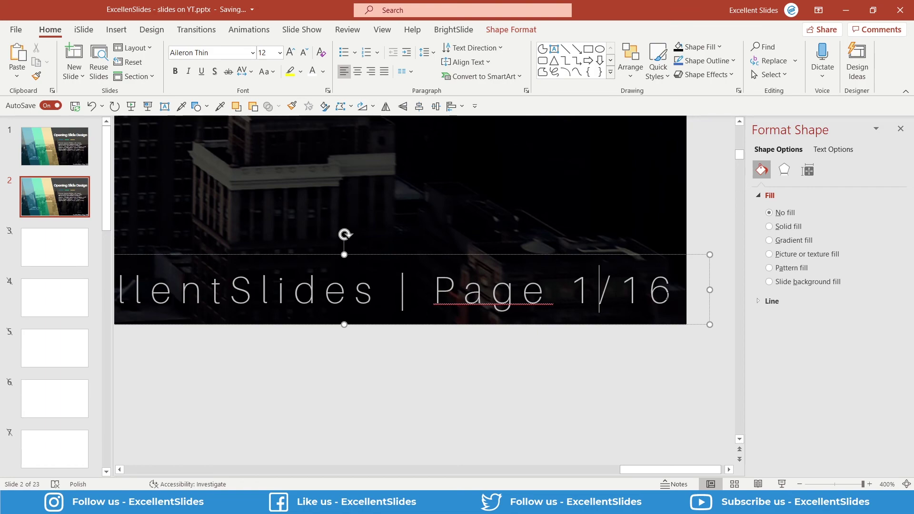
click(148, 107)
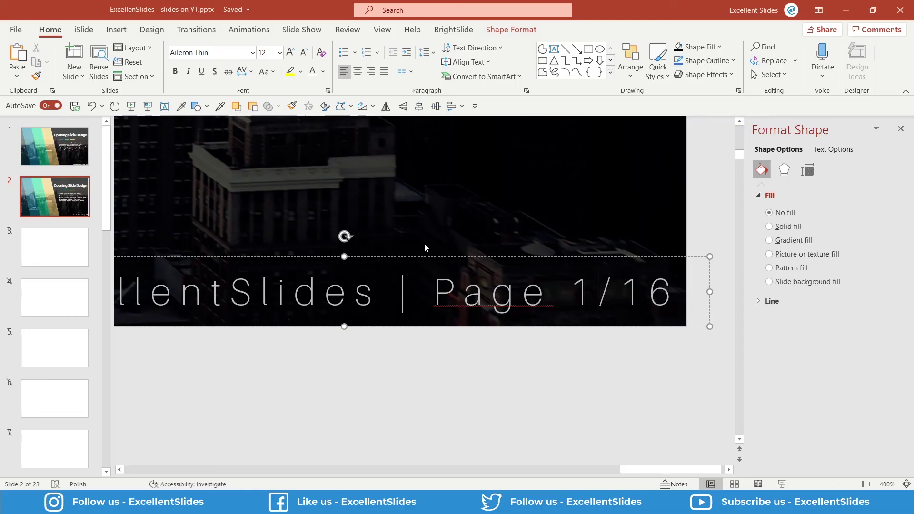
ctrl+scroll(423, 245, down, 5)
ctrl+scroll(421, 247, down, 3)
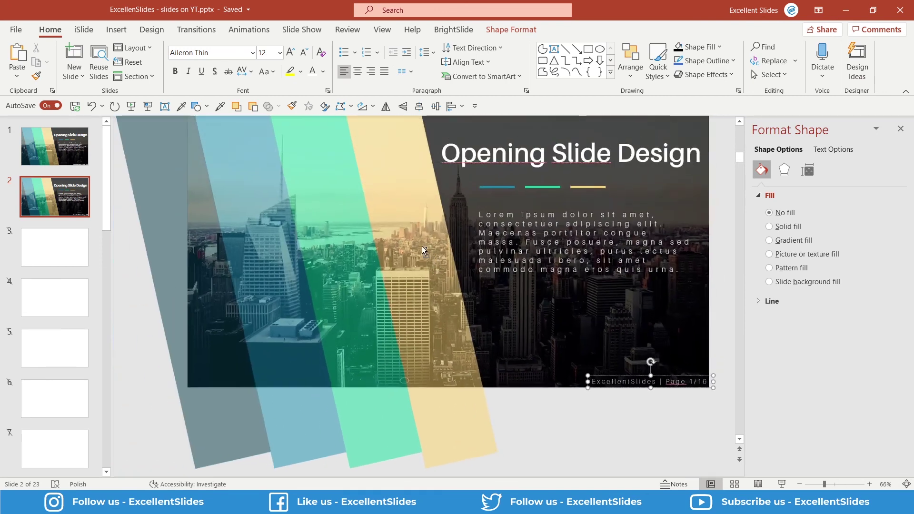